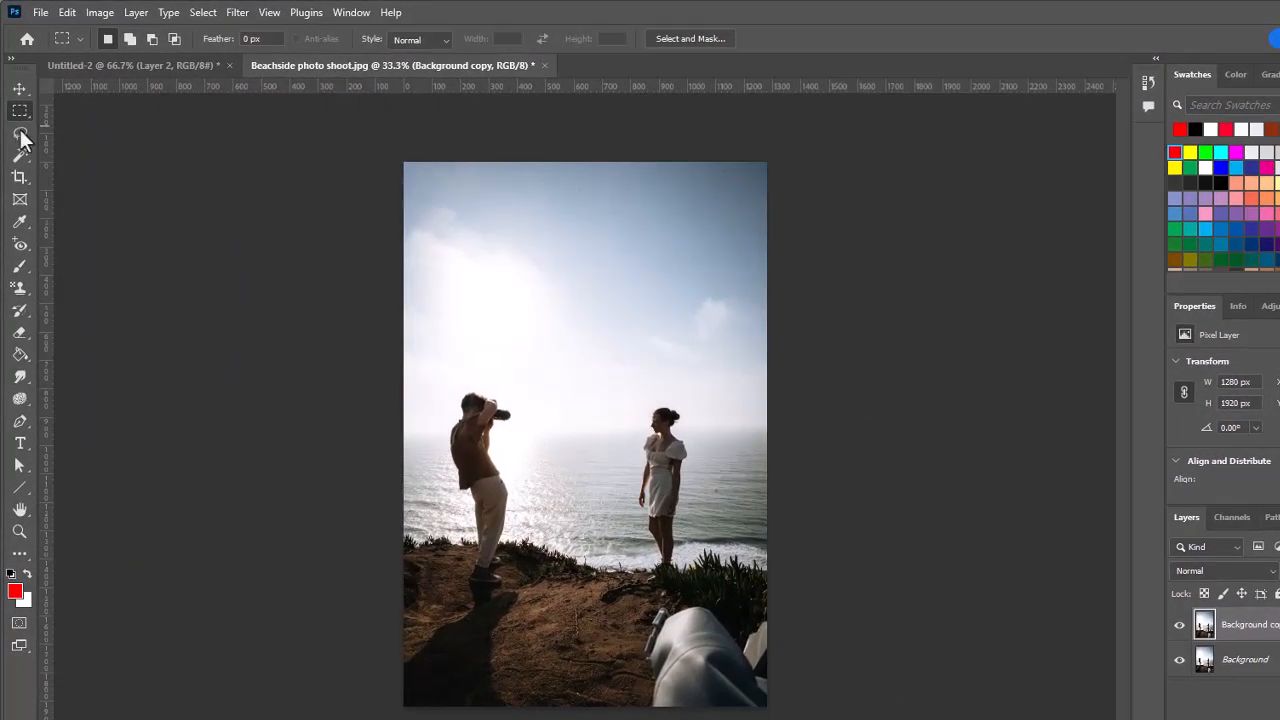
# Draw a freehand Lasso selection, about 462 × 393 px, around the blurred grey object in the photo's lower-right corner
pyautogui.click(20, 132)
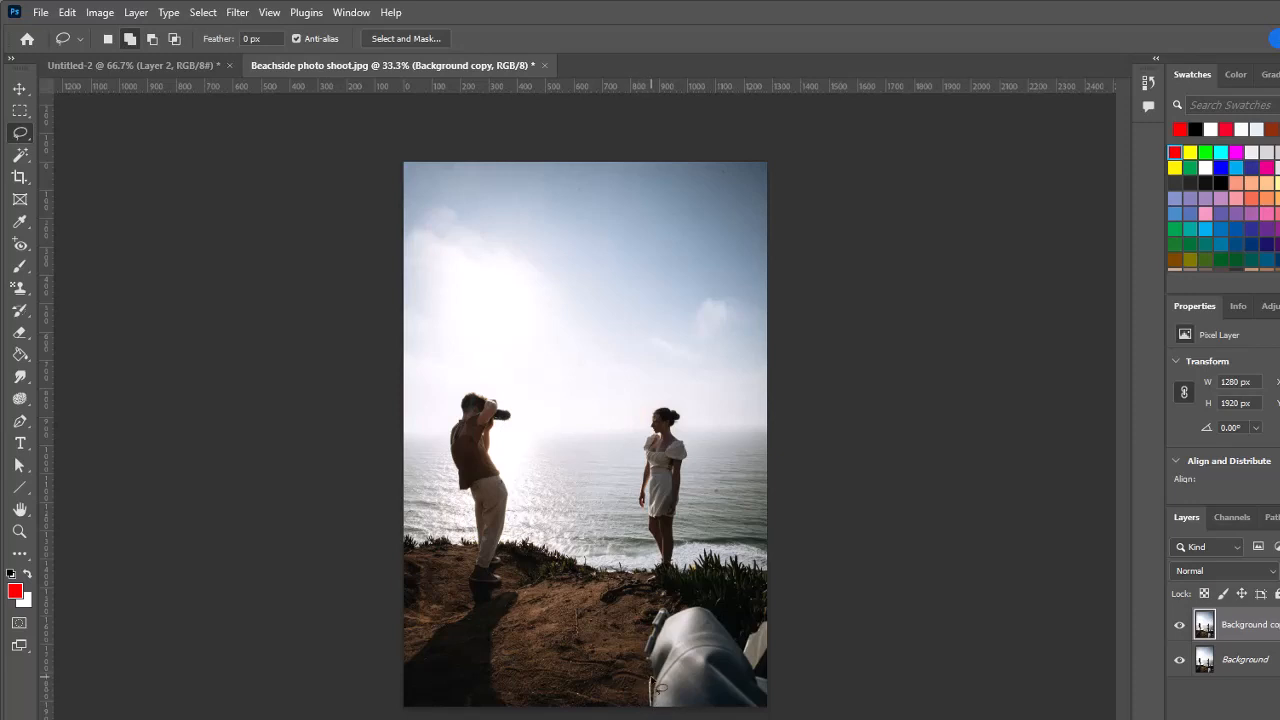
pyautogui.moveTo(648, 672)
pyautogui.mouseDown()
pyautogui.moveTo(644, 622)
pyautogui.moveTo(665, 600)
pyautogui.moveTo(716, 604)
pyautogui.moveTo(739, 626)
pyautogui.moveTo(776, 610)
pyautogui.moveTo(805, 640)
pyautogui.moveTo(810, 712)
pyautogui.moveTo(652, 719)
pyautogui.moveTo(648, 704)
pyautogui.mouseUp()
pyautogui.click(1148, 82)
pyautogui.click(1101, 76)
# Replace the selected object using Content-Aware Fill output to a new layer, and compare the photo with that layer hidden and shown
pyautogui.click(68, 14)
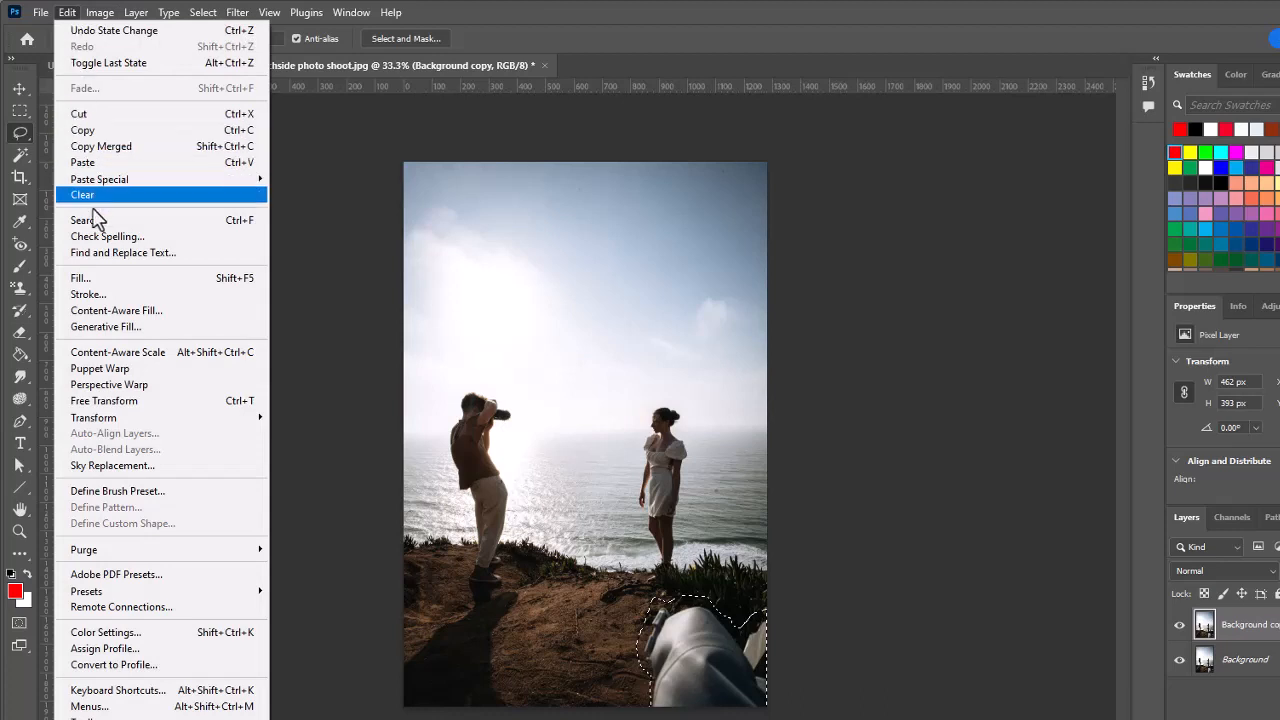
pyautogui.click(135, 314)
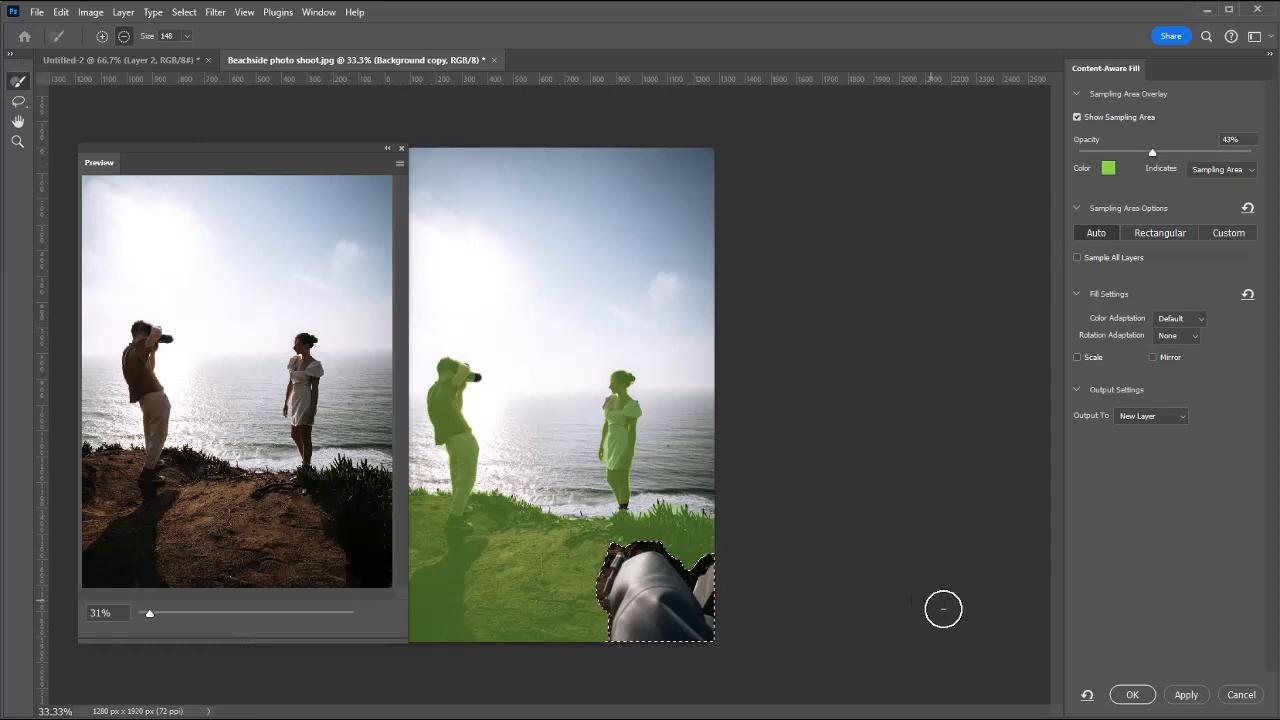
pyautogui.click(1134, 695)
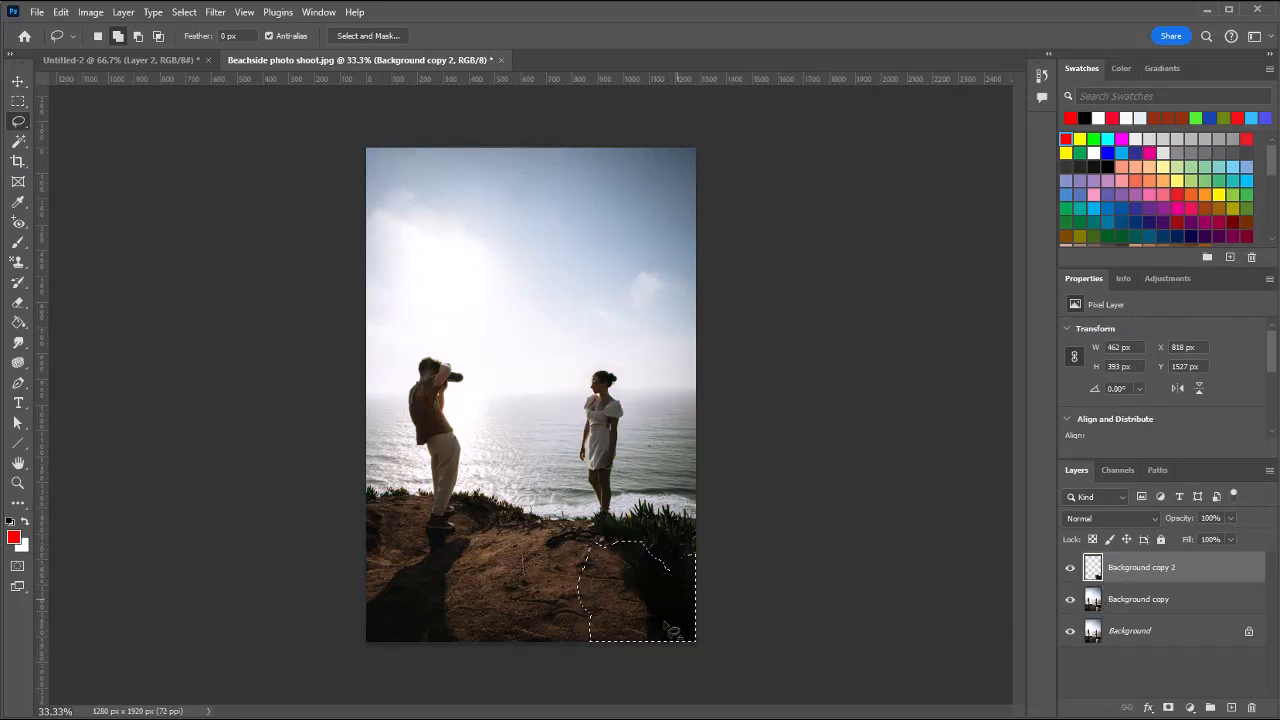
pyautogui.click(1071, 569)
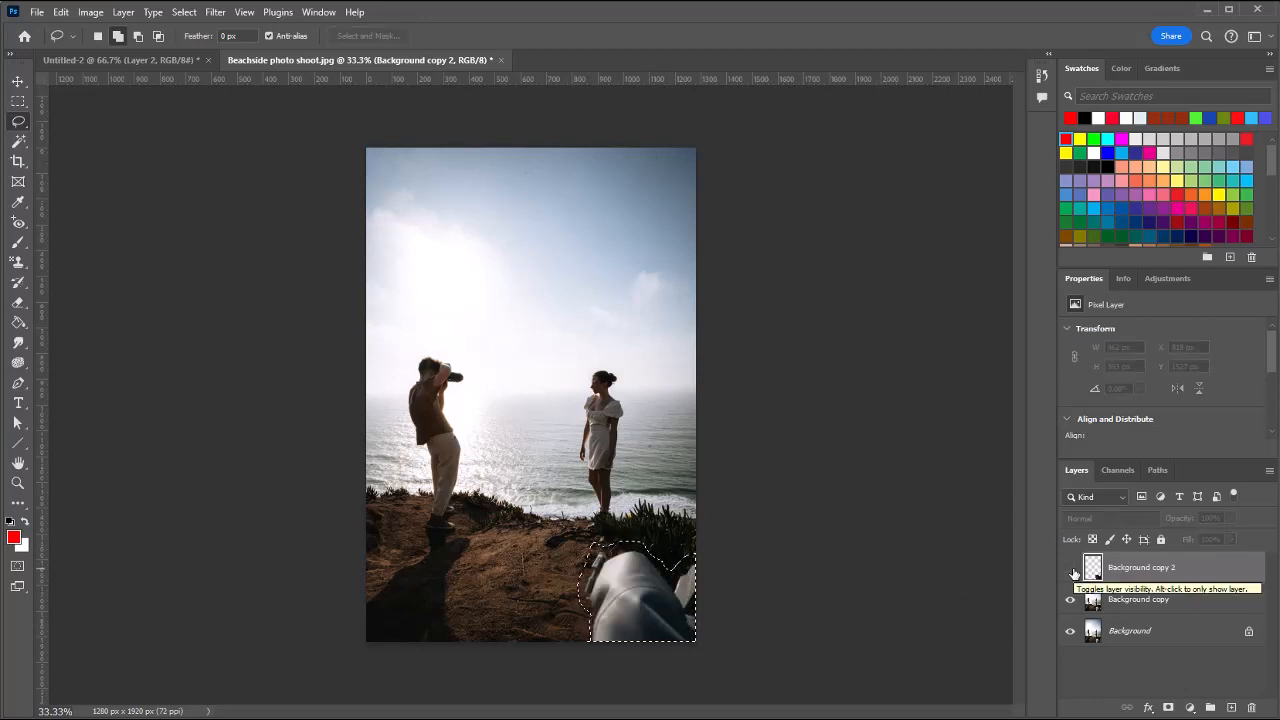
pyautogui.click(1071, 569)
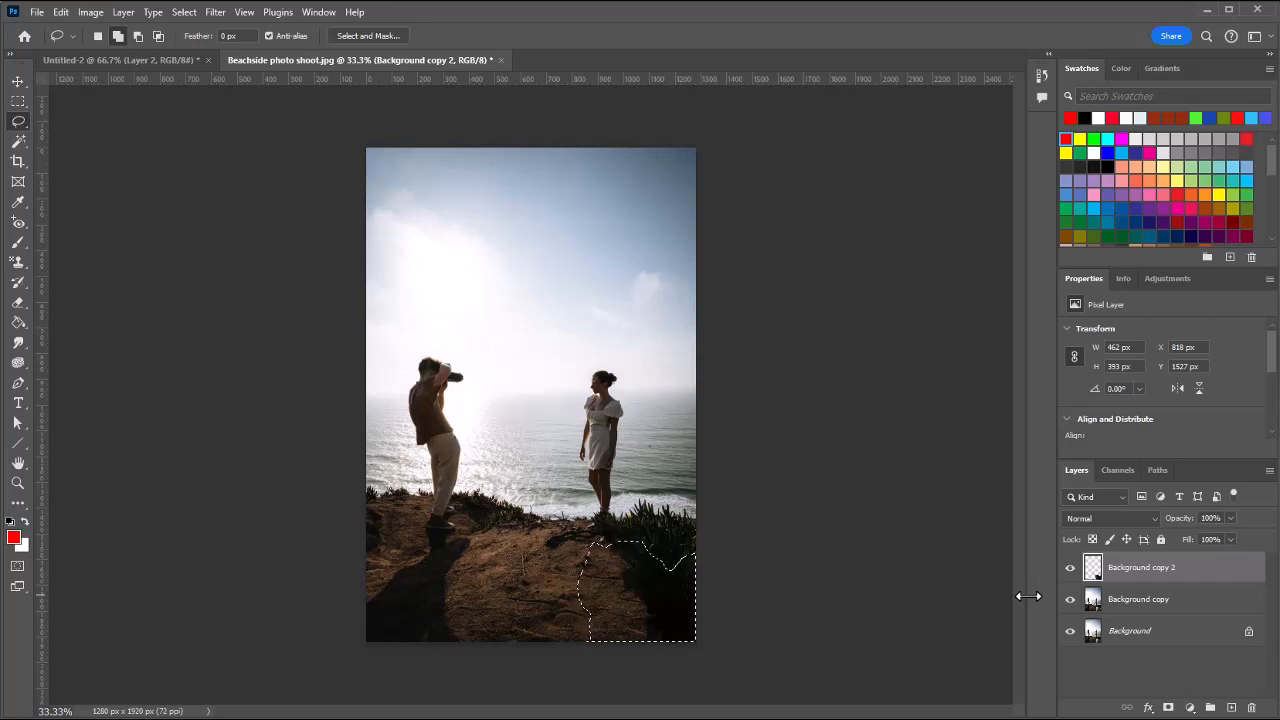
# Merge the content-aware fill layer with the Background copy layer and deselect the filled area
pyautogui.keyDown('shift'); pyautogui.click(1181, 599); pyautogui.keyUp('shift')
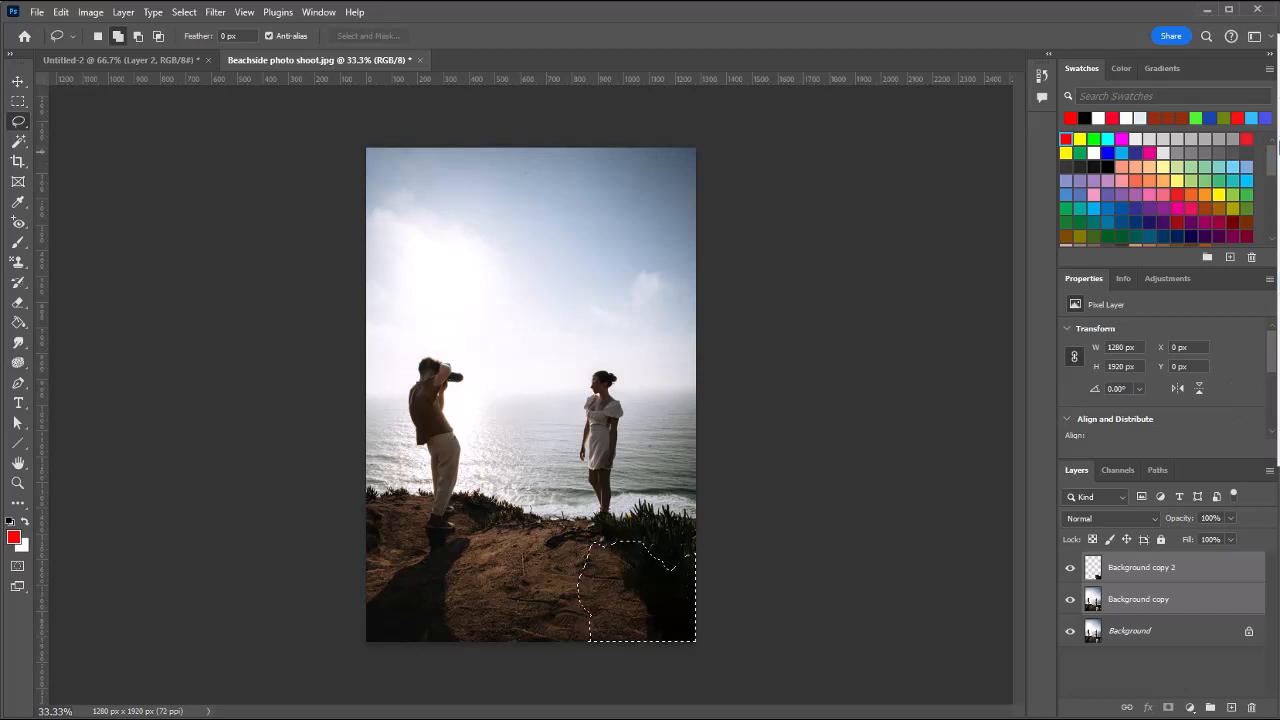
pyautogui.hotkey('ctrl', 'e')
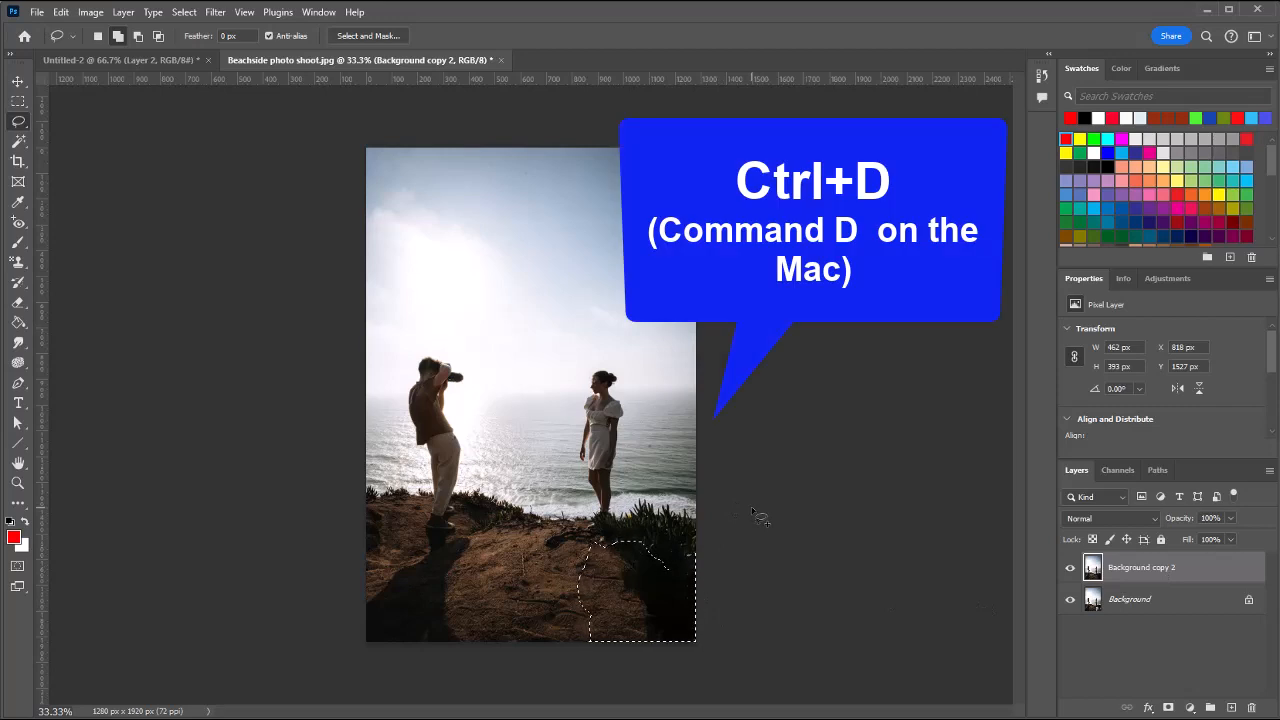
pyautogui.hotkey('ctrl', 'd')
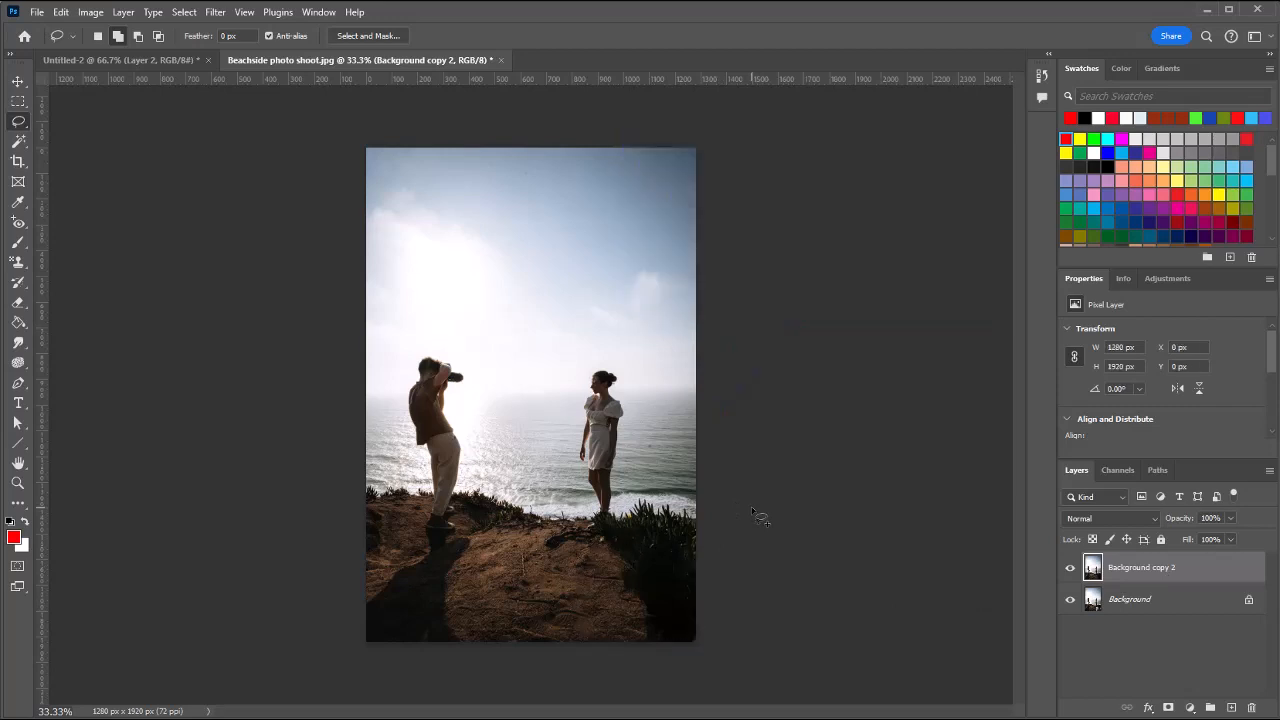
# Open the Exposure adjustment for the merged photo layer and place its dialog beside the subjects
pyautogui.click(91, 14)
pyautogui.moveTo(171, 52)
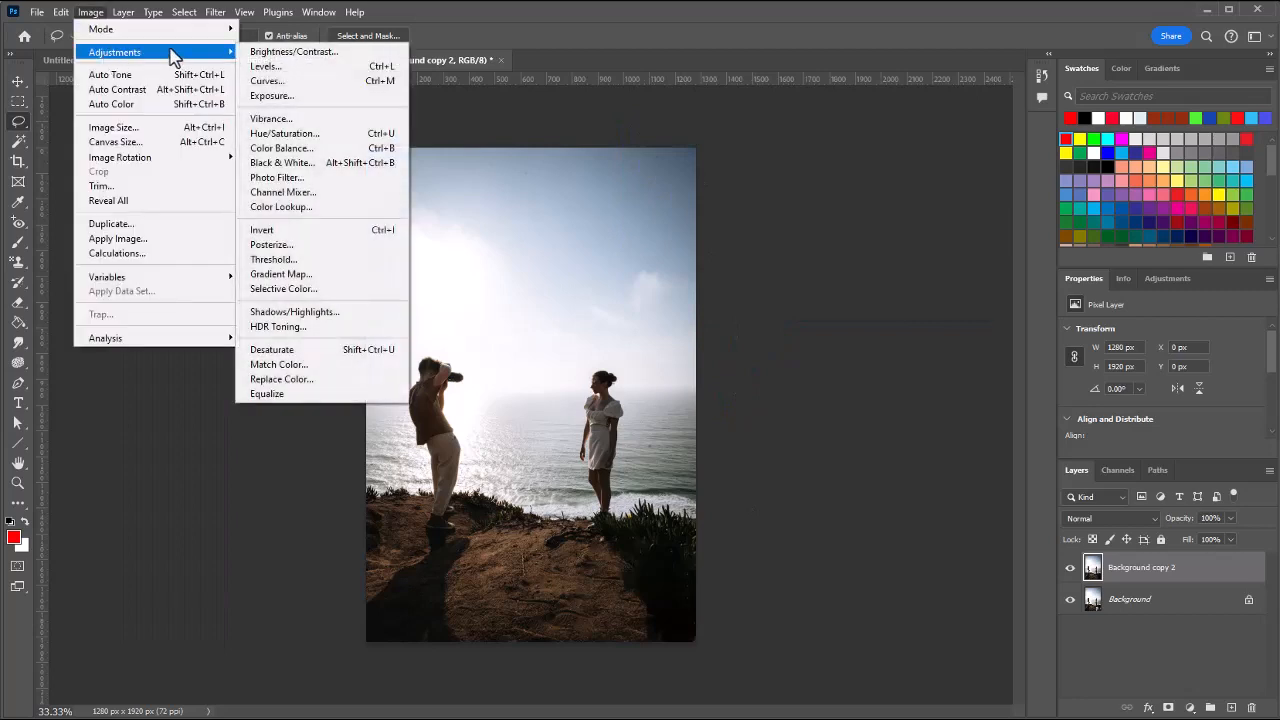
pyautogui.click(318, 97)
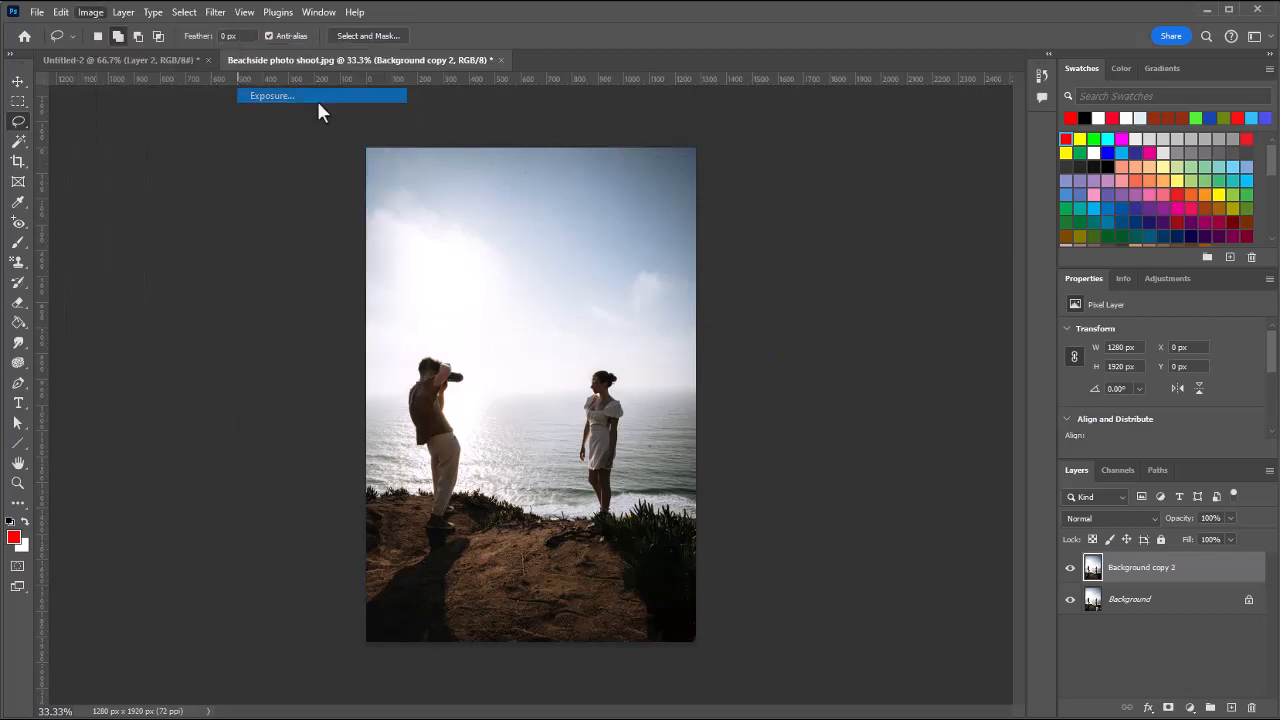
pyautogui.moveTo(977, 284); pyautogui.dragTo(712, 190)
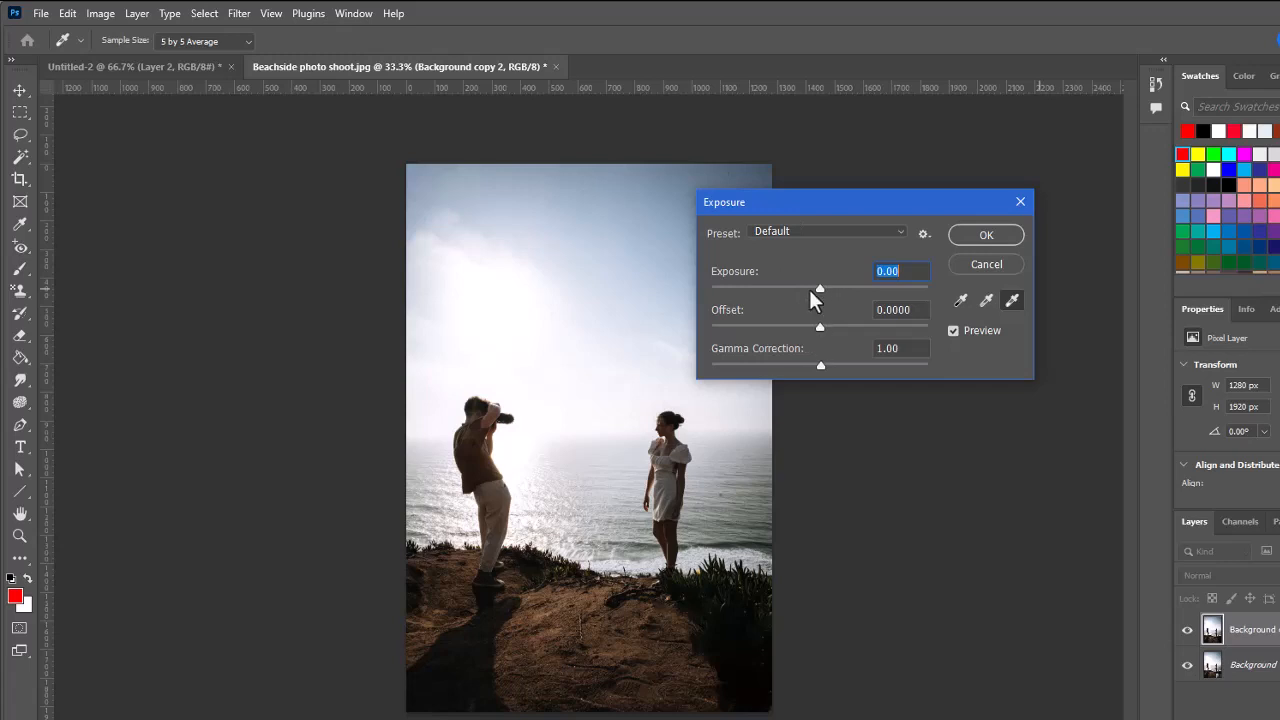
# Try darkening the photo with an exposure of -3.03, and reset the exposure to 0
pyautogui.moveTo(822, 289); pyautogui.dragTo(770, 290)
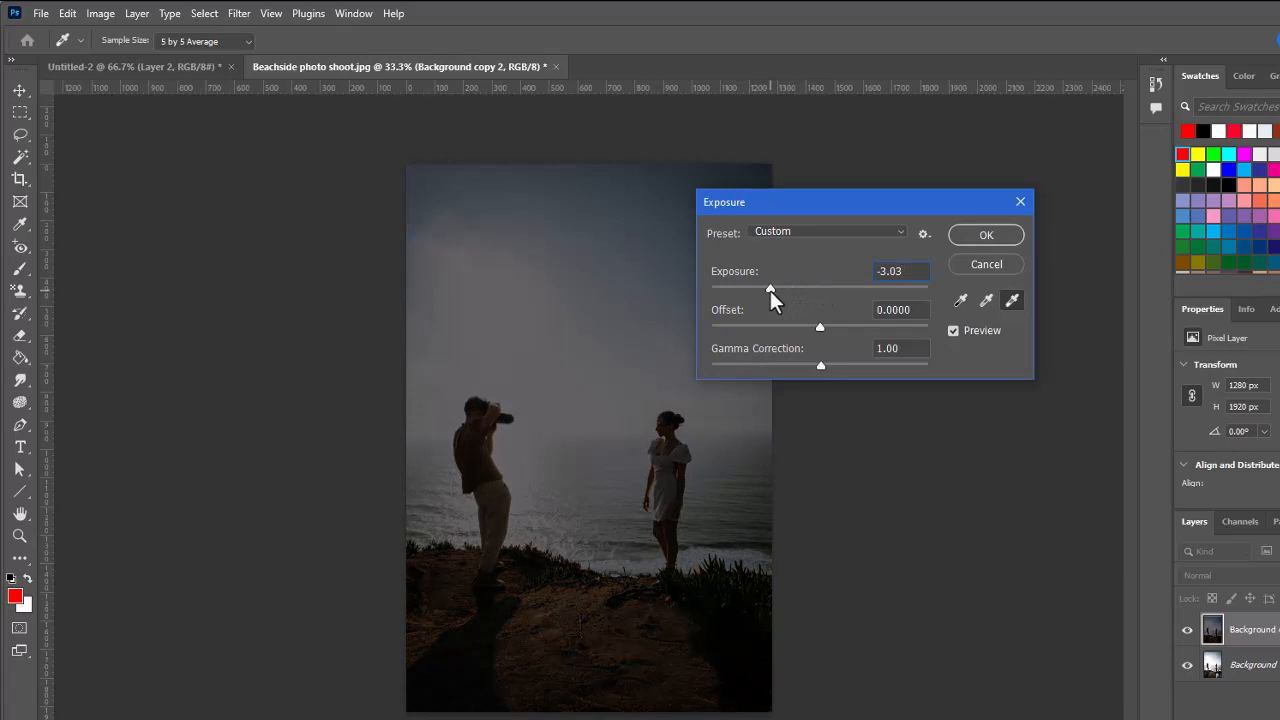
pyautogui.moveTo(770, 290); pyautogui.dragTo(818, 292)
pyautogui.doubleClick(900, 271)
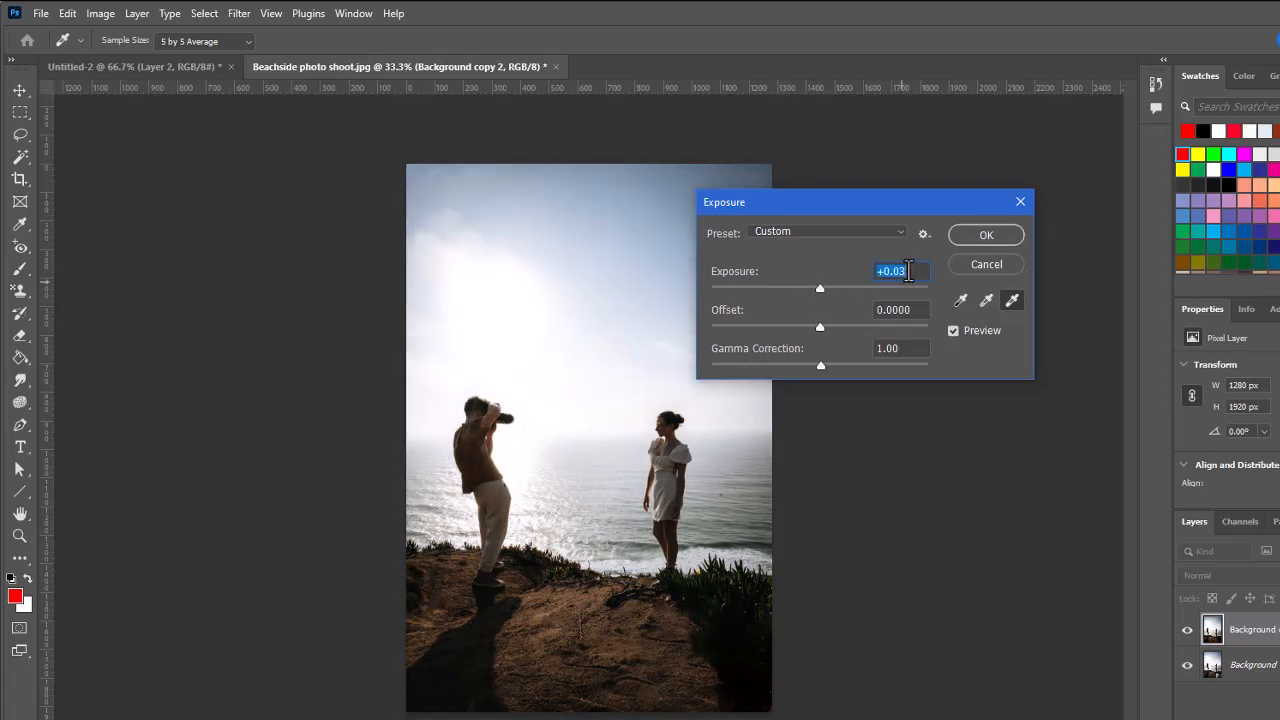
pyautogui.write('0')
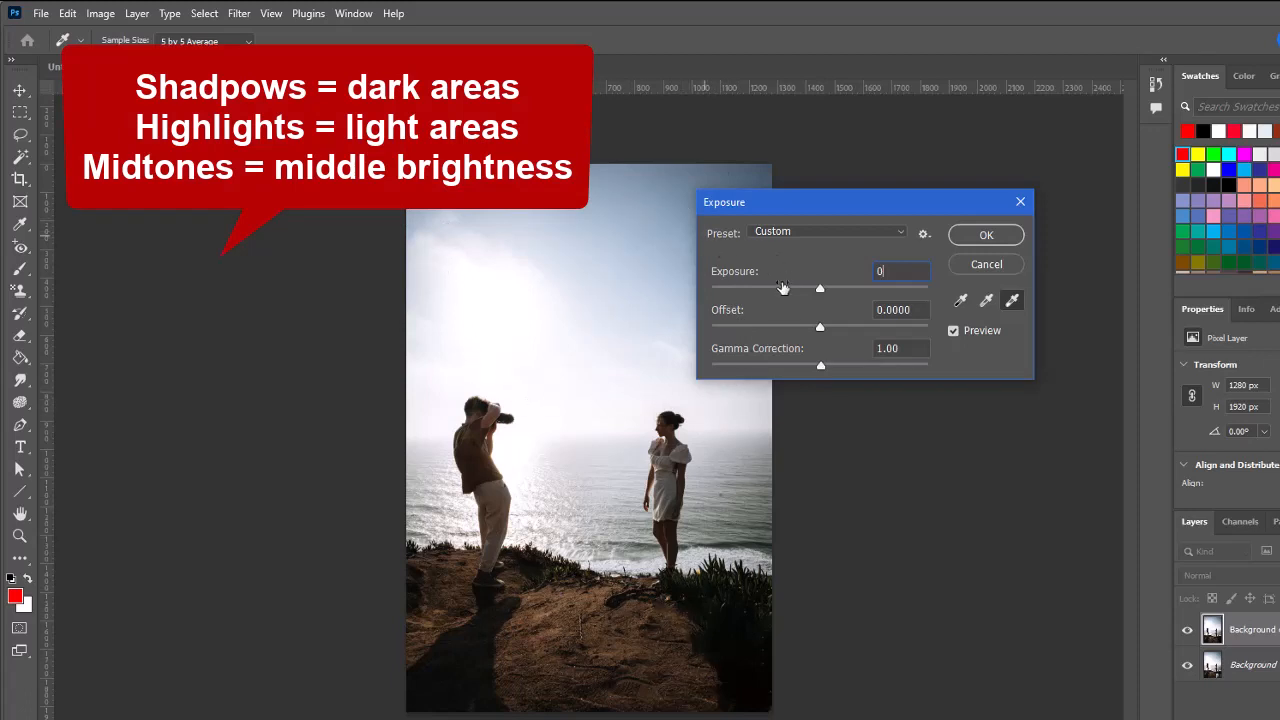
# Set the gamma correction to 1.30 to lighten the midtones and apply the Exposure adjustment
pyautogui.click(820, 366)
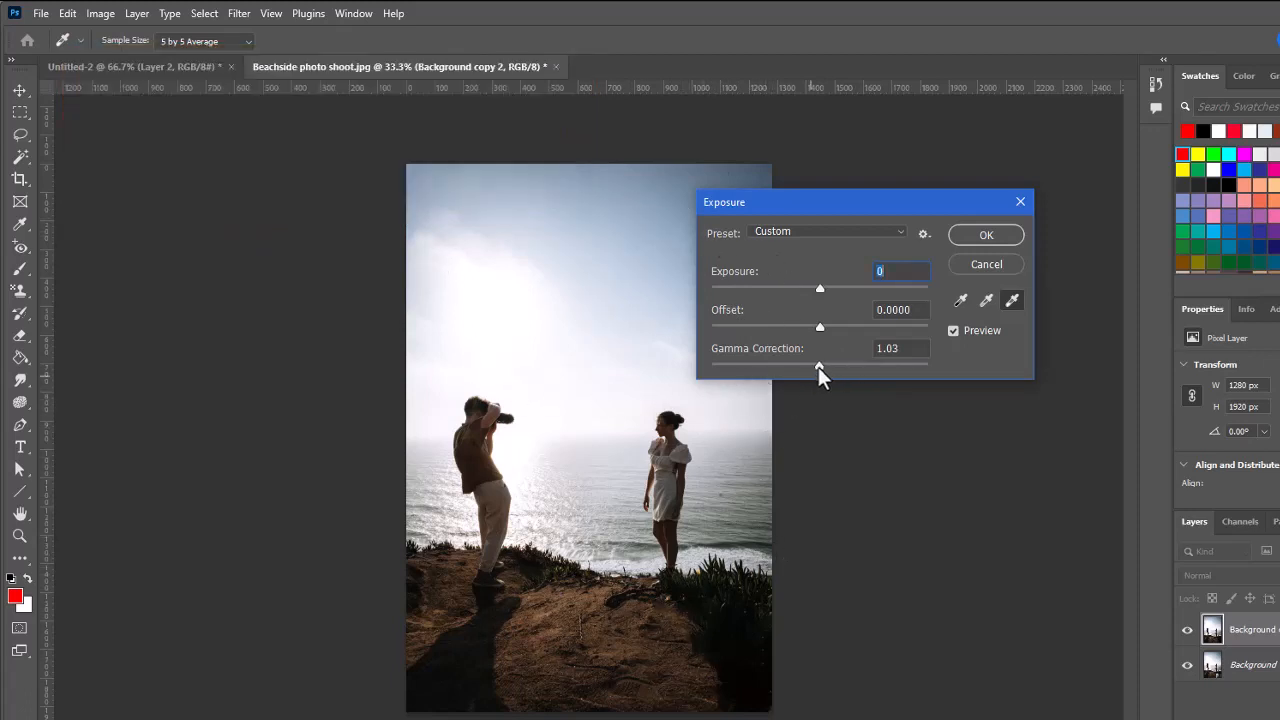
pyautogui.moveTo(814, 368); pyautogui.dragTo(801, 367)
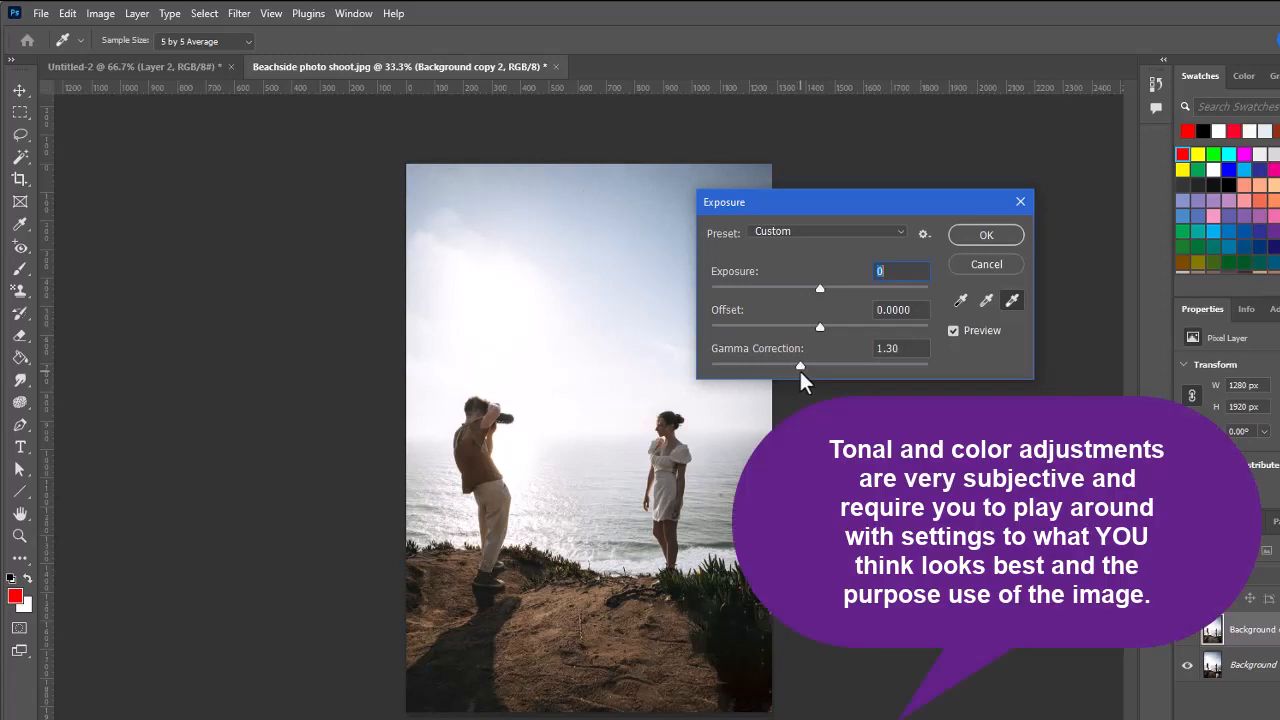
pyautogui.click(800, 371)
pyautogui.click(992, 233)
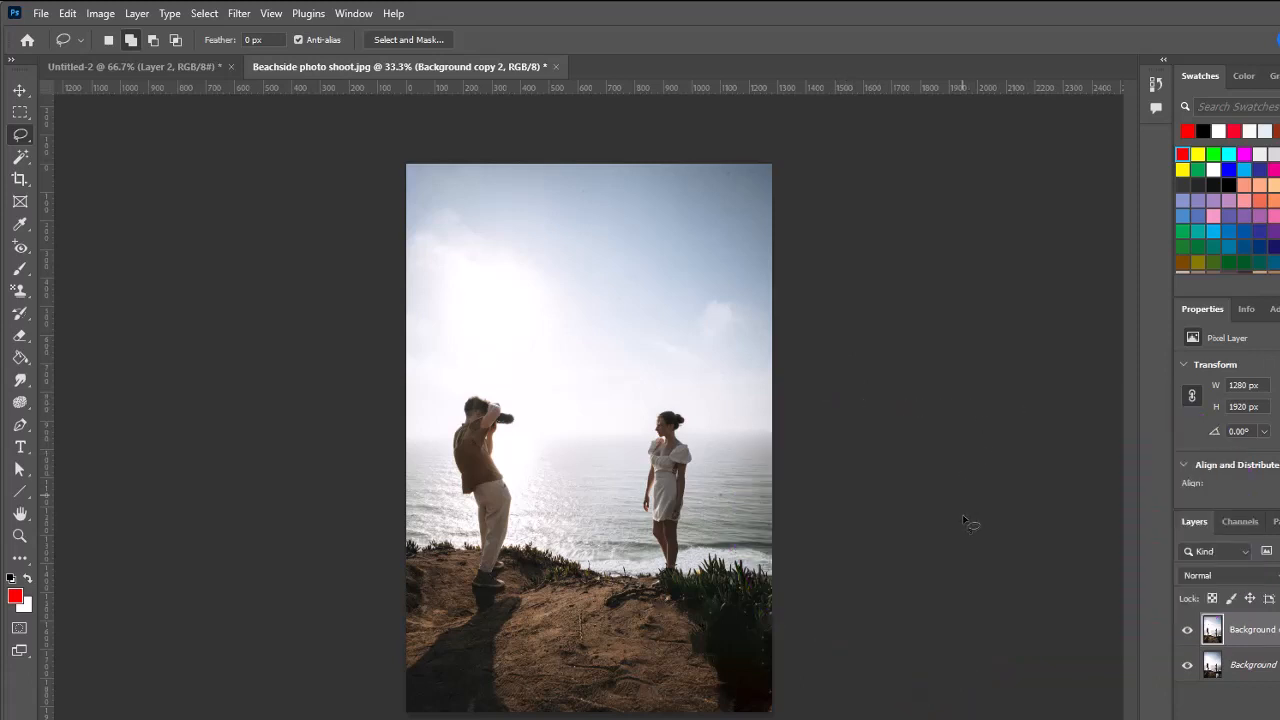
# Start a Vibrance adjustment on the merged layer, try +100 saturation, and ease it back to a moderately strong boost
pyautogui.click(106, 14)
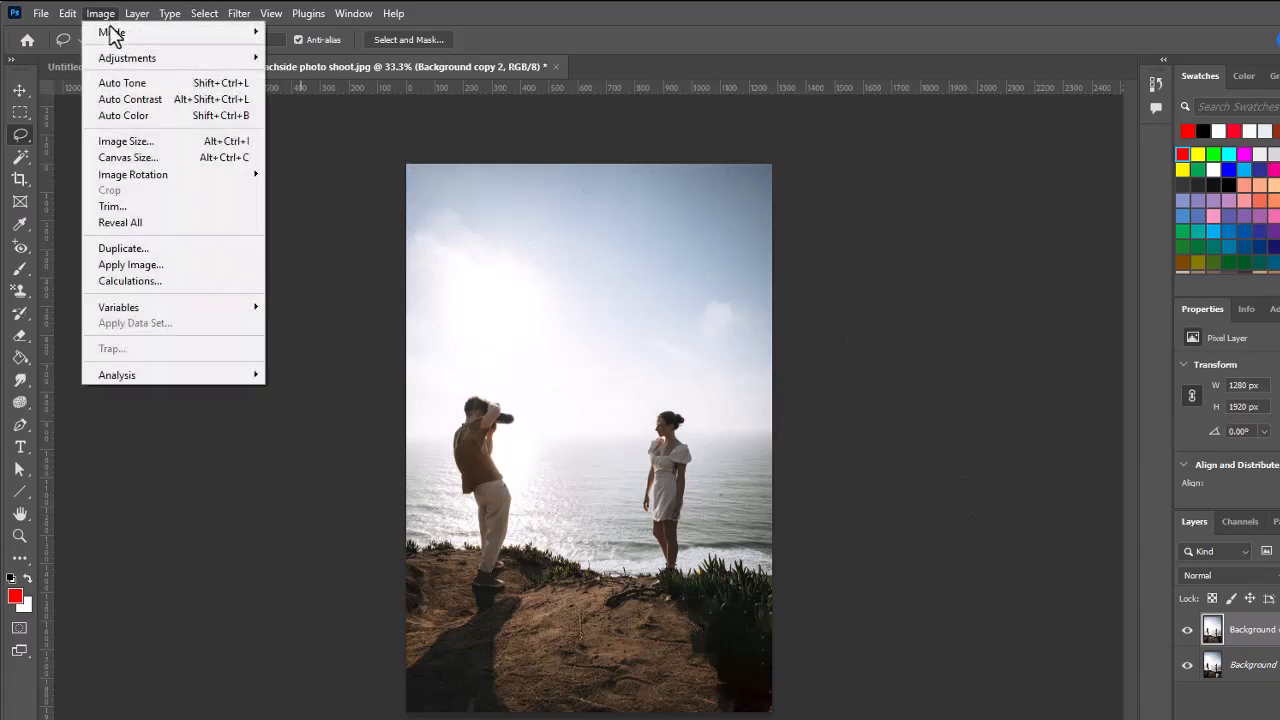
pyautogui.moveTo(201, 59)
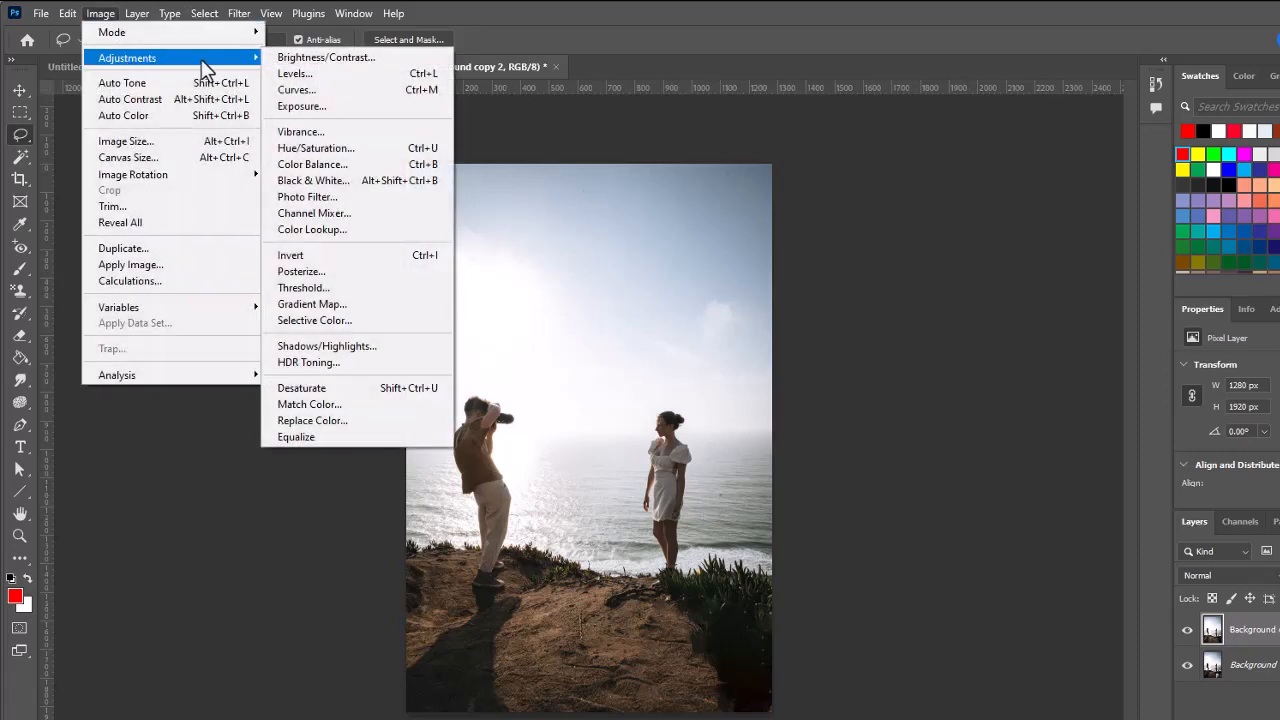
pyautogui.click(325, 134)
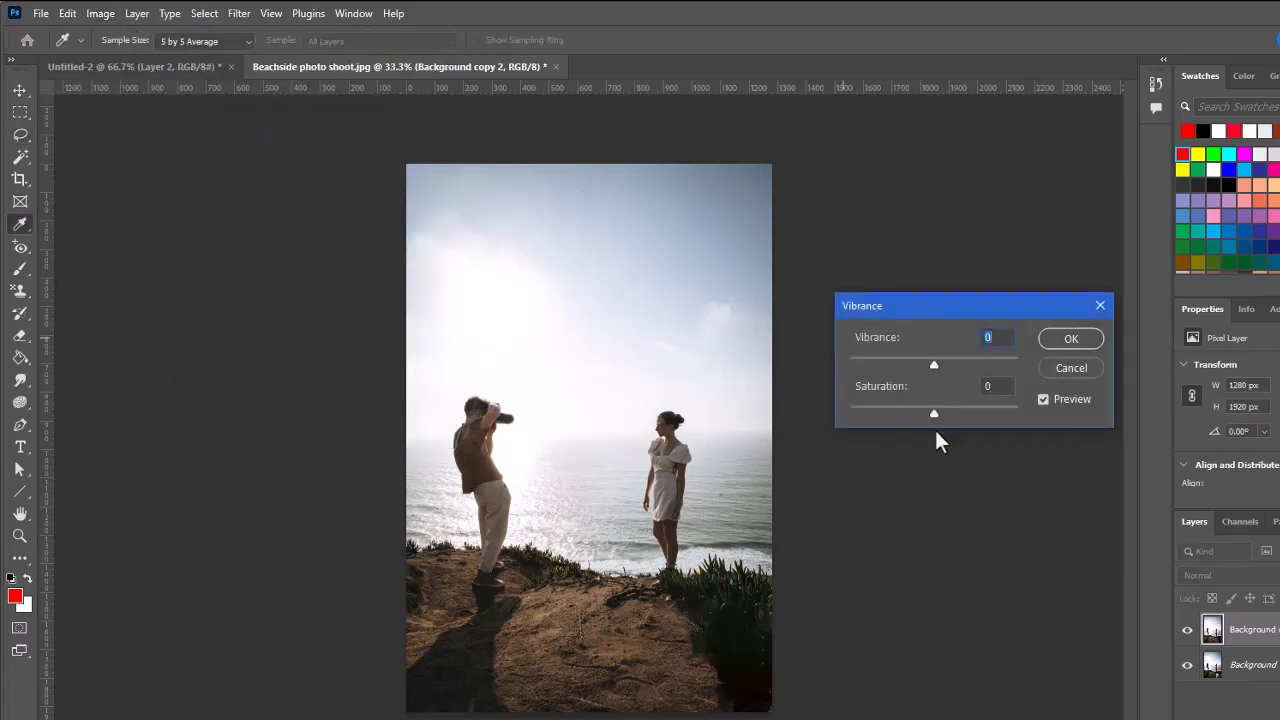
pyautogui.moveTo(935, 412); pyautogui.dragTo(990, 416)
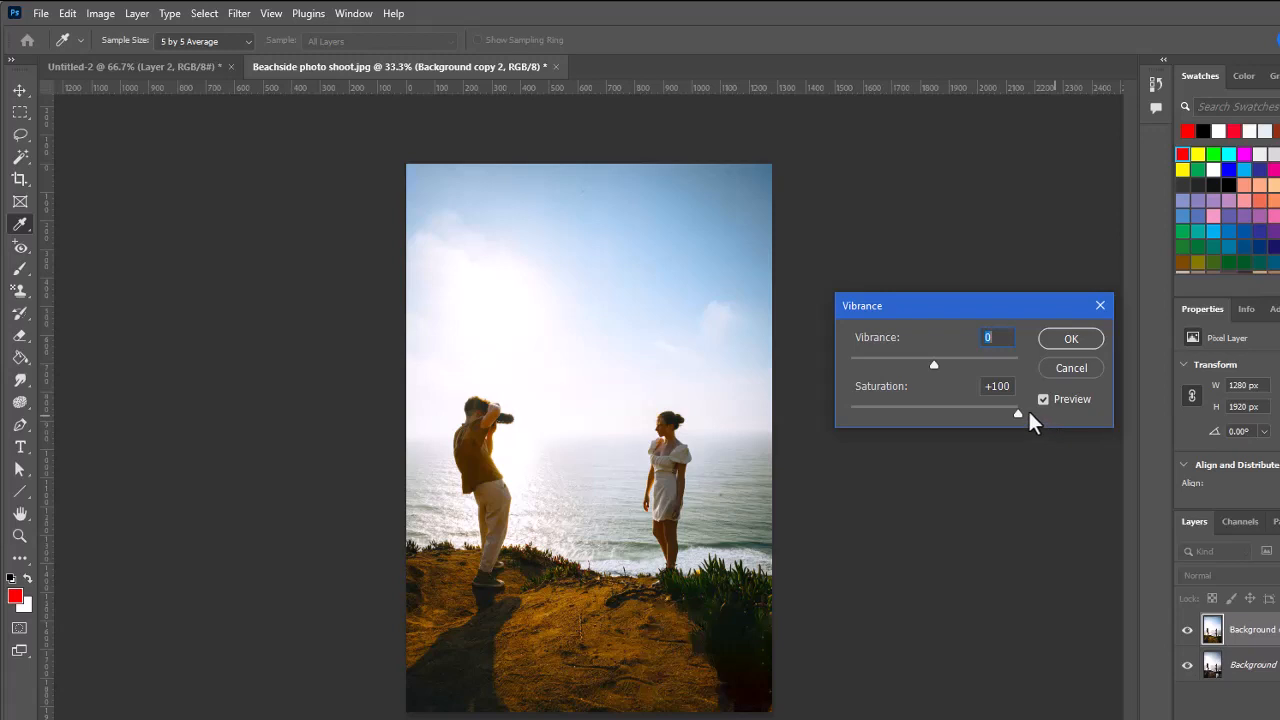
pyautogui.moveTo(1028, 411); pyautogui.dragTo(984, 416)
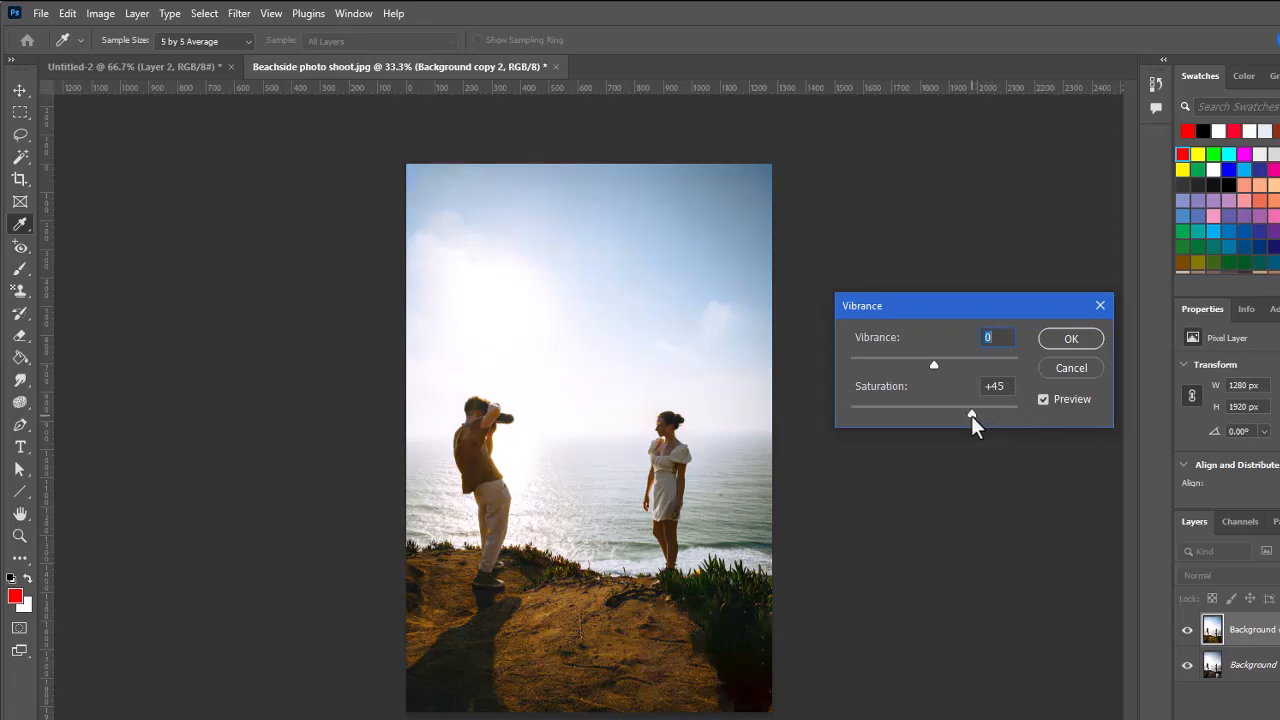
# Raise the vibrance slightly, fine-tune the saturation, and apply the Vibrance adjustment
pyautogui.press('Tab')
pyautogui.moveTo(933, 362); pyautogui.dragTo(942, 365)
pyautogui.press('Tab')
pyautogui.moveTo(978, 410); pyautogui.dragTo(984, 410)
pyautogui.press('Tab')
pyautogui.click(1072, 339)
pyautogui.press('l')
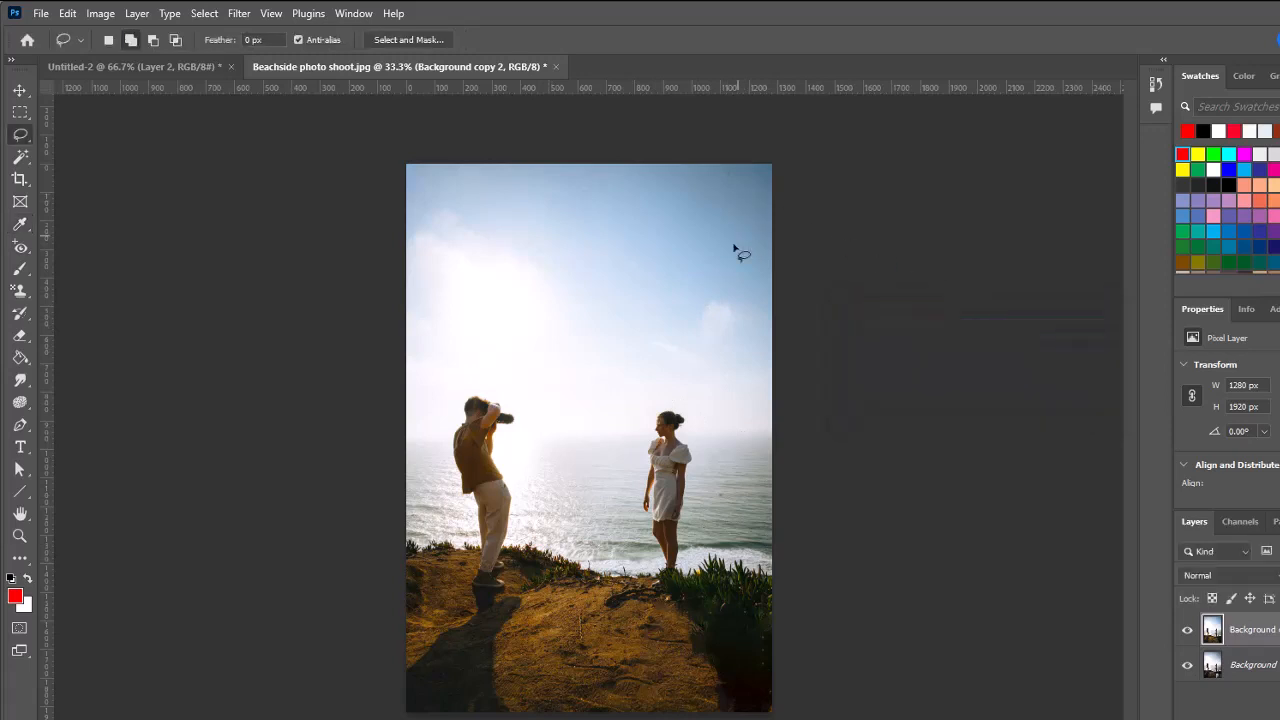
# Resize the image proportionally to 800 × 1200 pixels, keeping the resolution at 72 pixels per inch
pyautogui.click(99, 14)
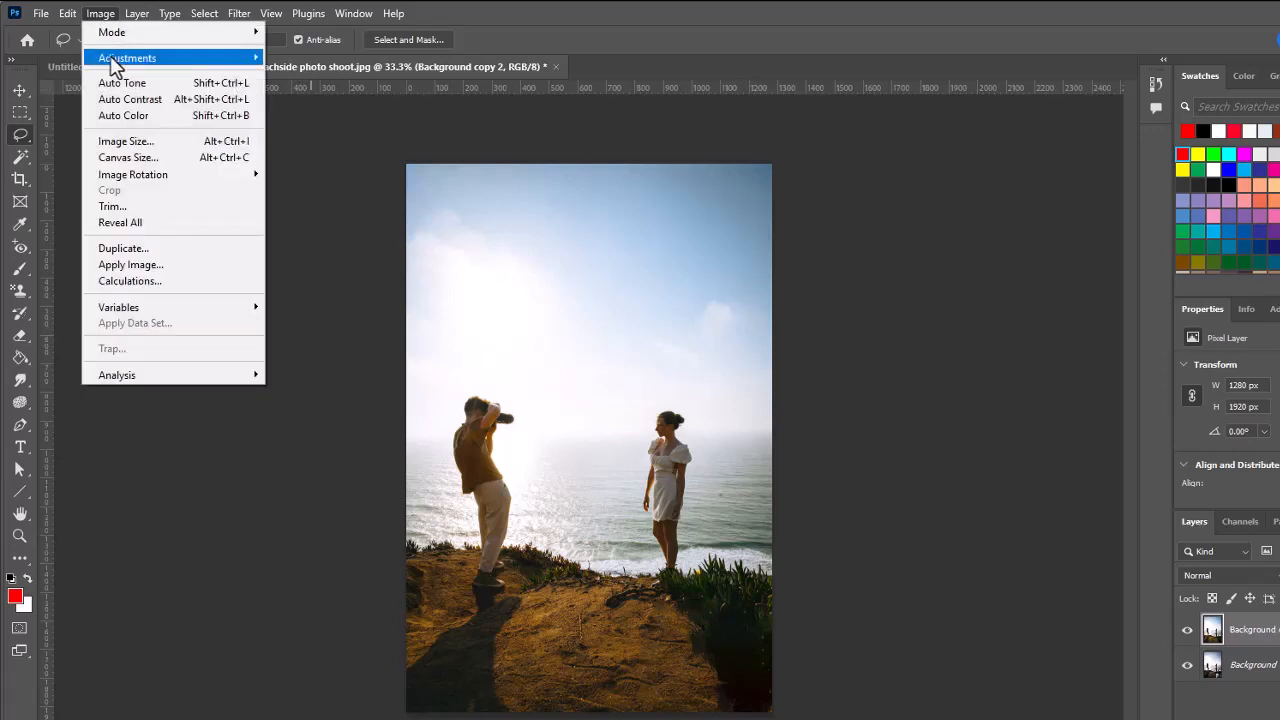
pyautogui.click(147, 141)
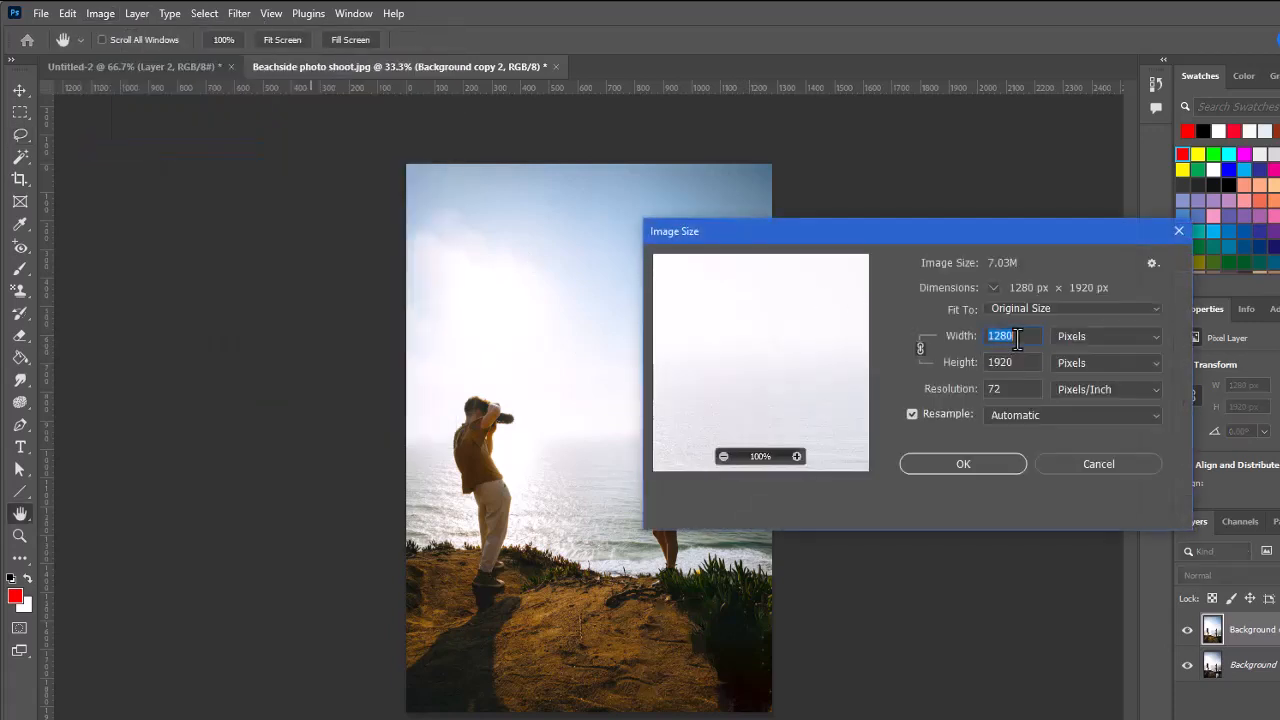
pyautogui.write('8')
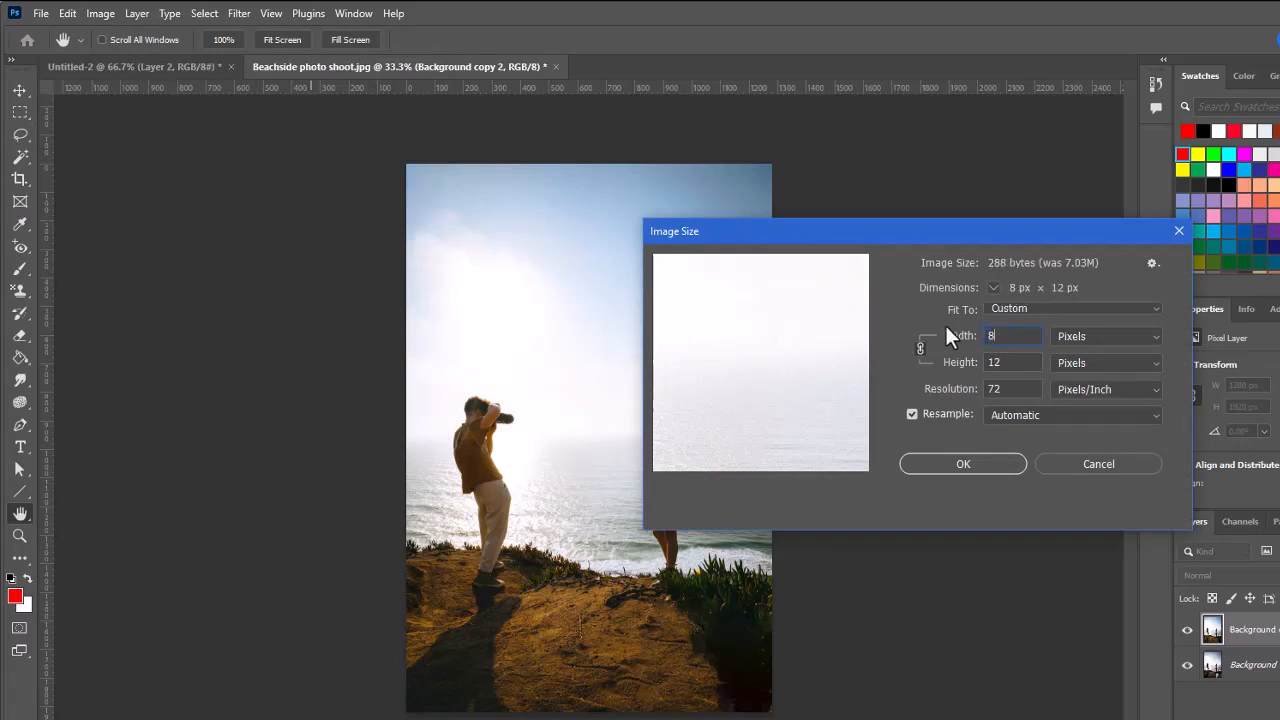
pyautogui.write('00')
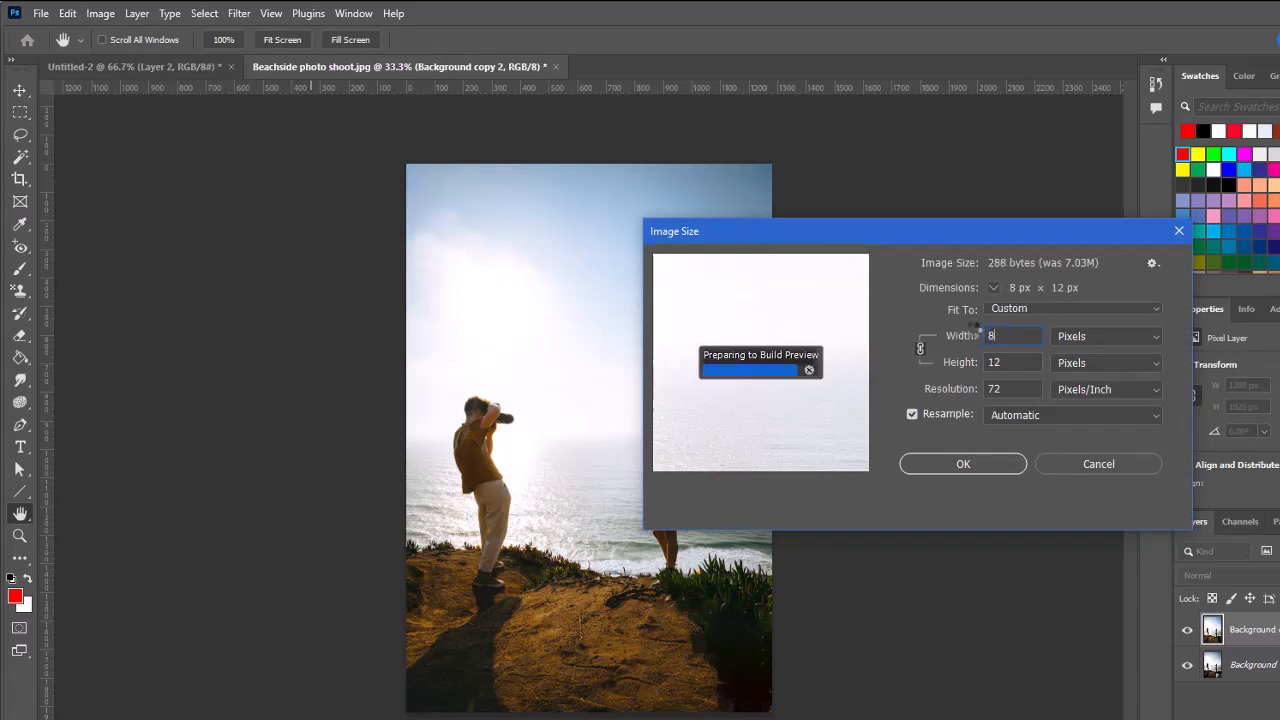
pyautogui.click(920, 344)
pyautogui.click(925, 345)
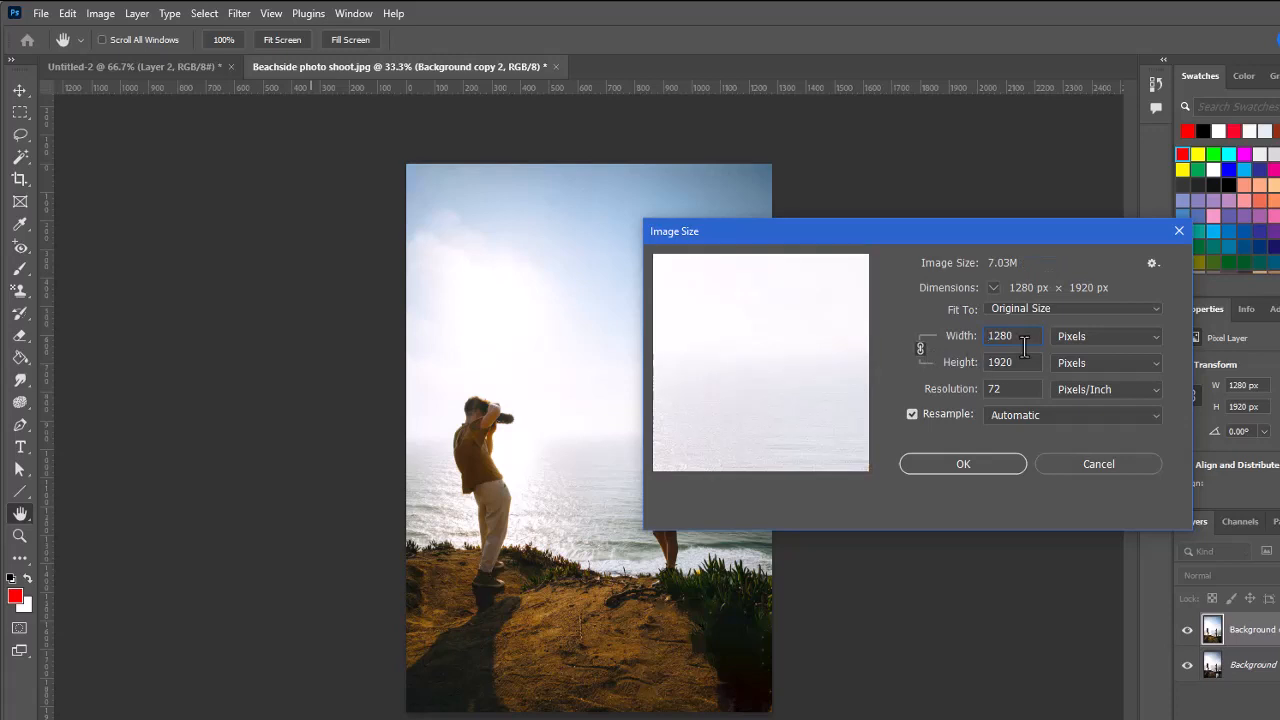
pyautogui.moveTo(1018, 336); pyautogui.dragTo(976, 337)
pyautogui.write('800')
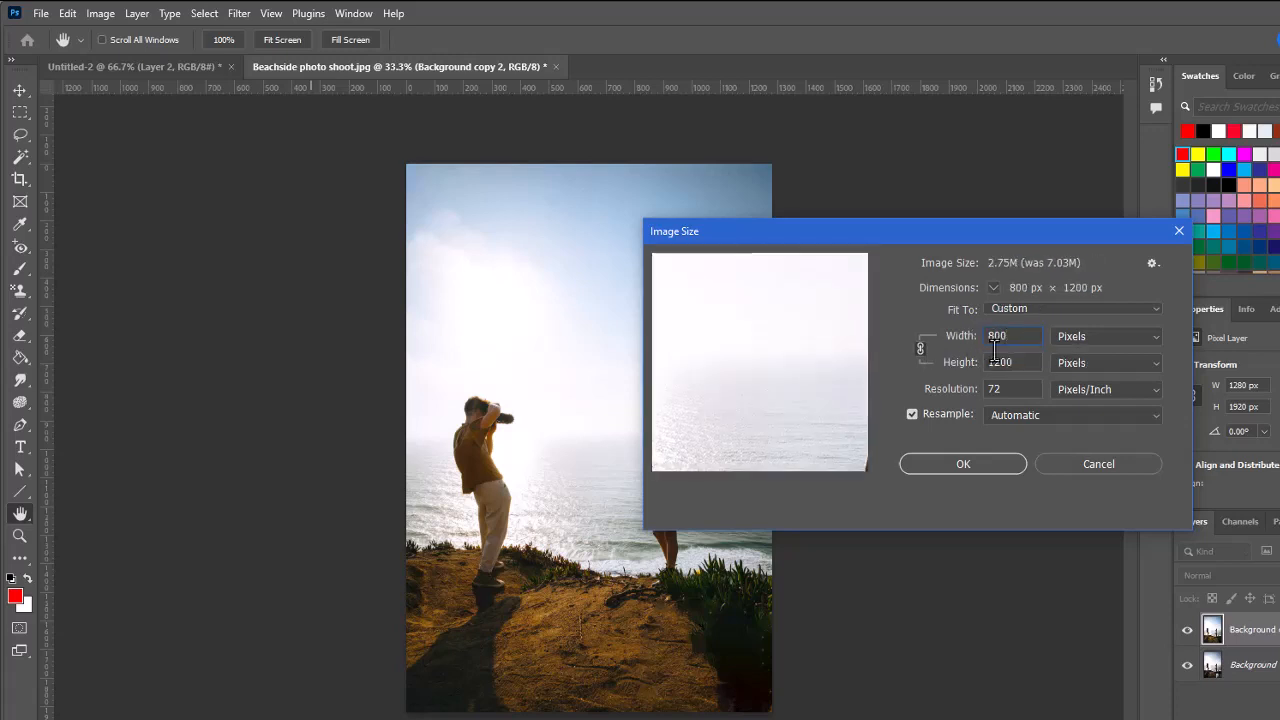
pyautogui.click(966, 464)
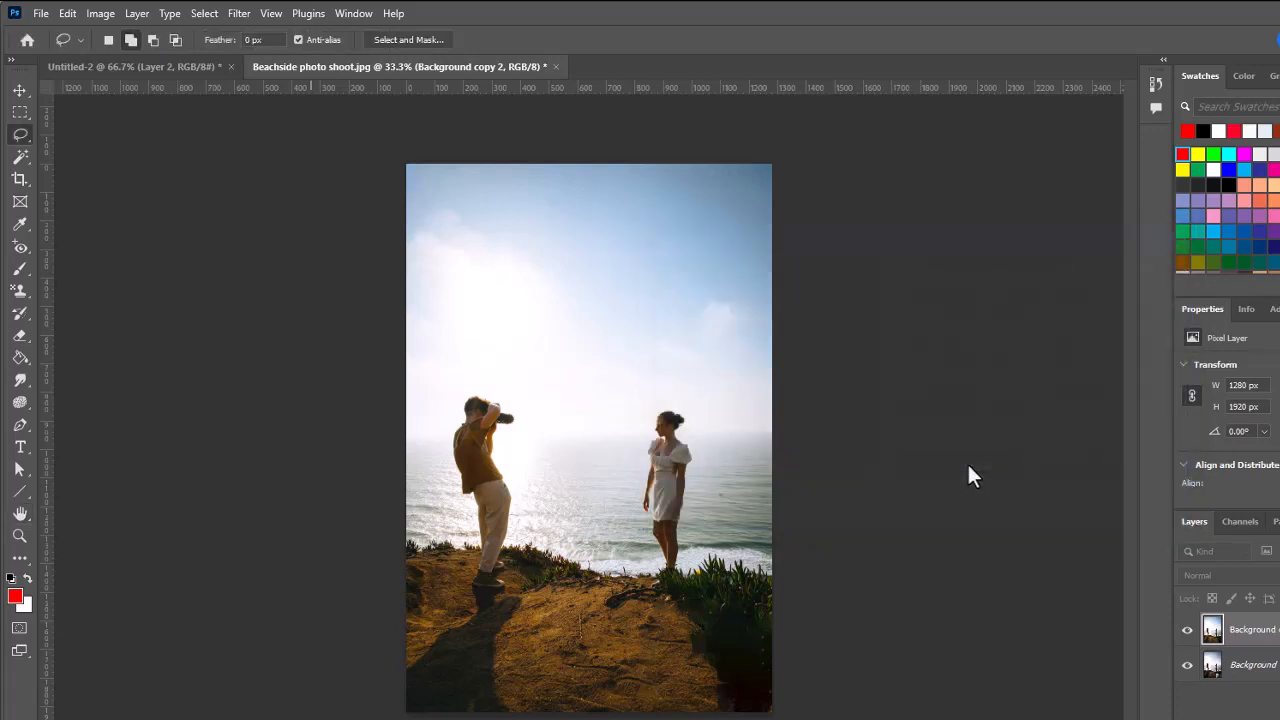
# Crop the canvas height to 1100 pixels with the anchor at top centre, keeping the 800-pixel width and accepting the clipping
pyautogui.click(19, 536)
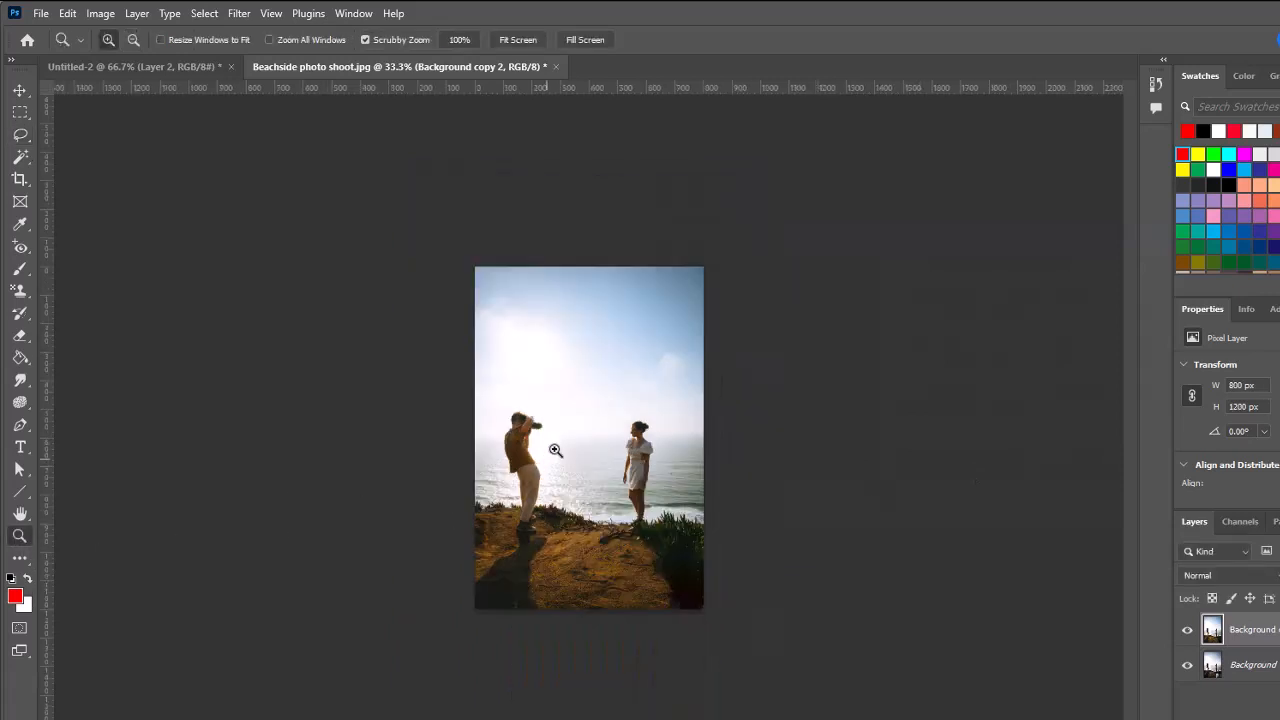
pyautogui.click(595, 407)
pyautogui.click(598, 410)
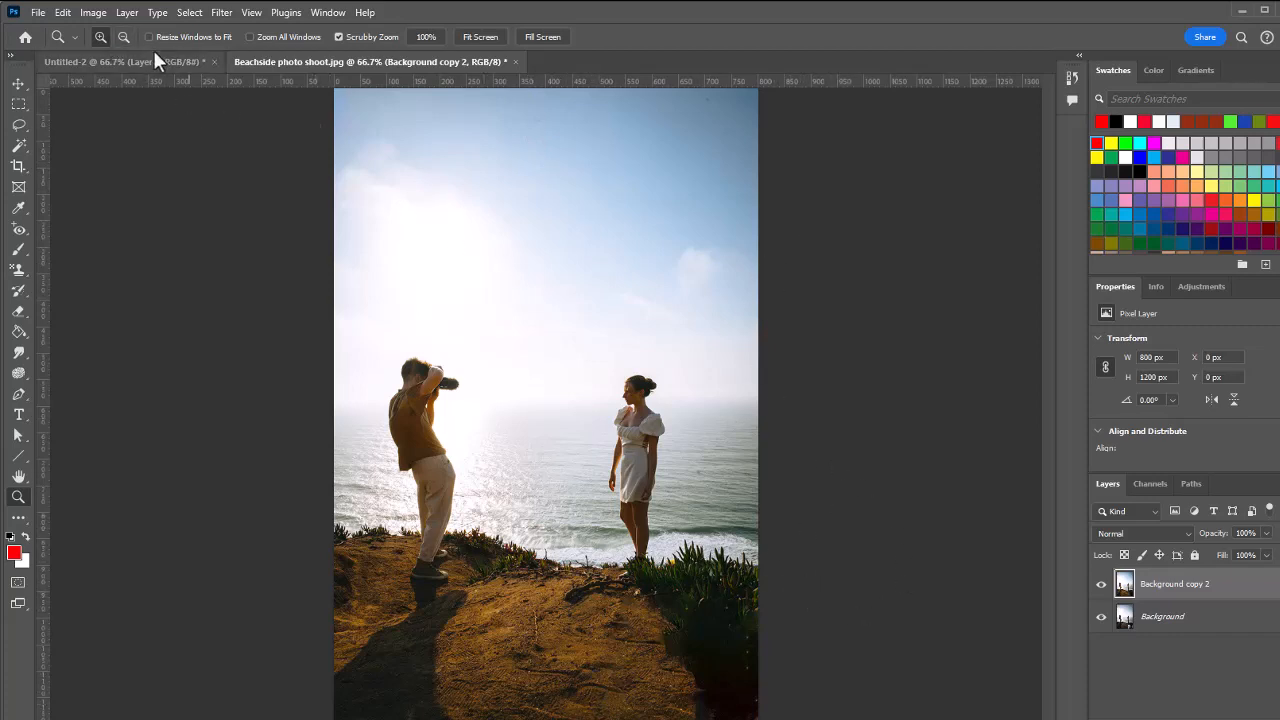
pyautogui.click(93, 12)
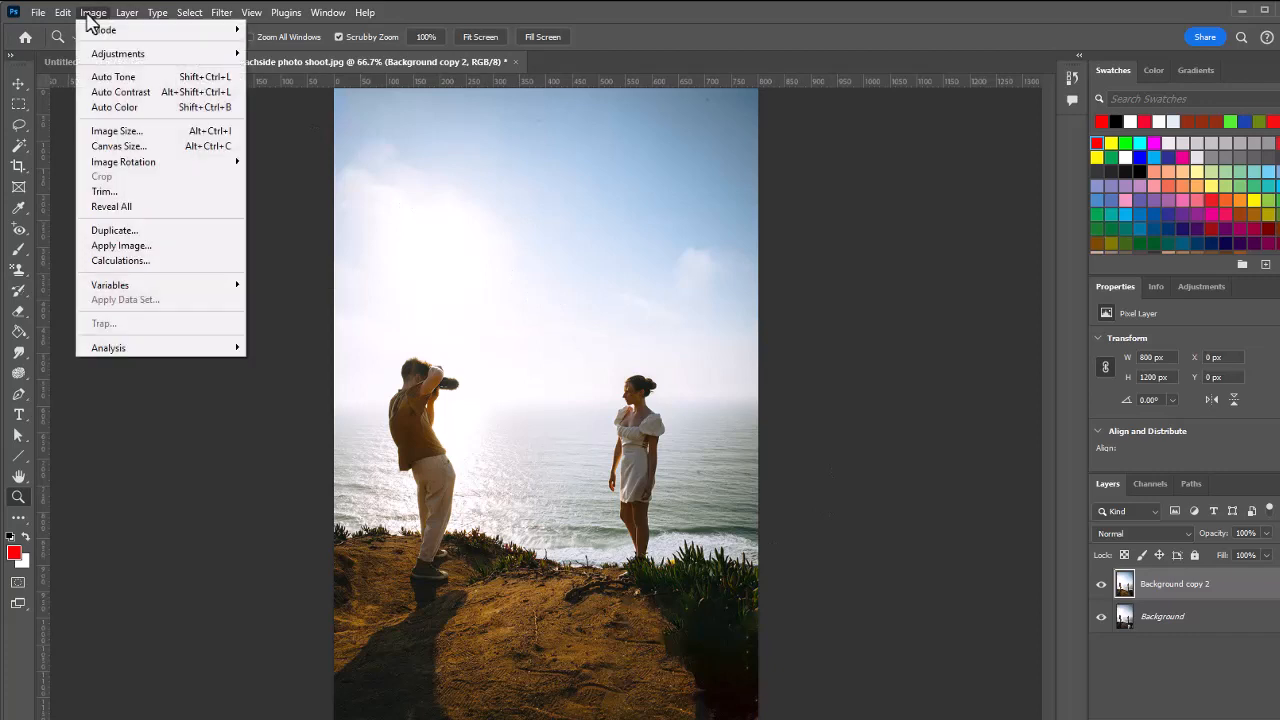
pyautogui.click(120, 148)
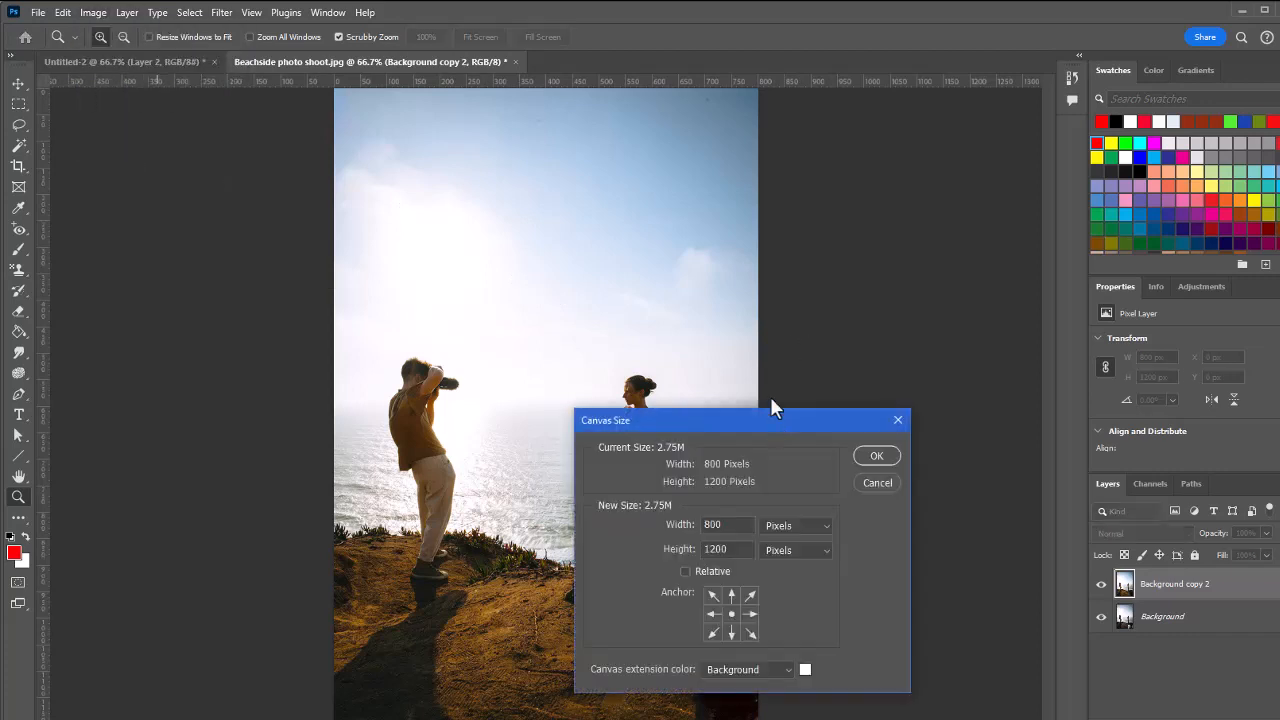
pyautogui.moveTo(775, 420); pyautogui.dragTo(754, 280)
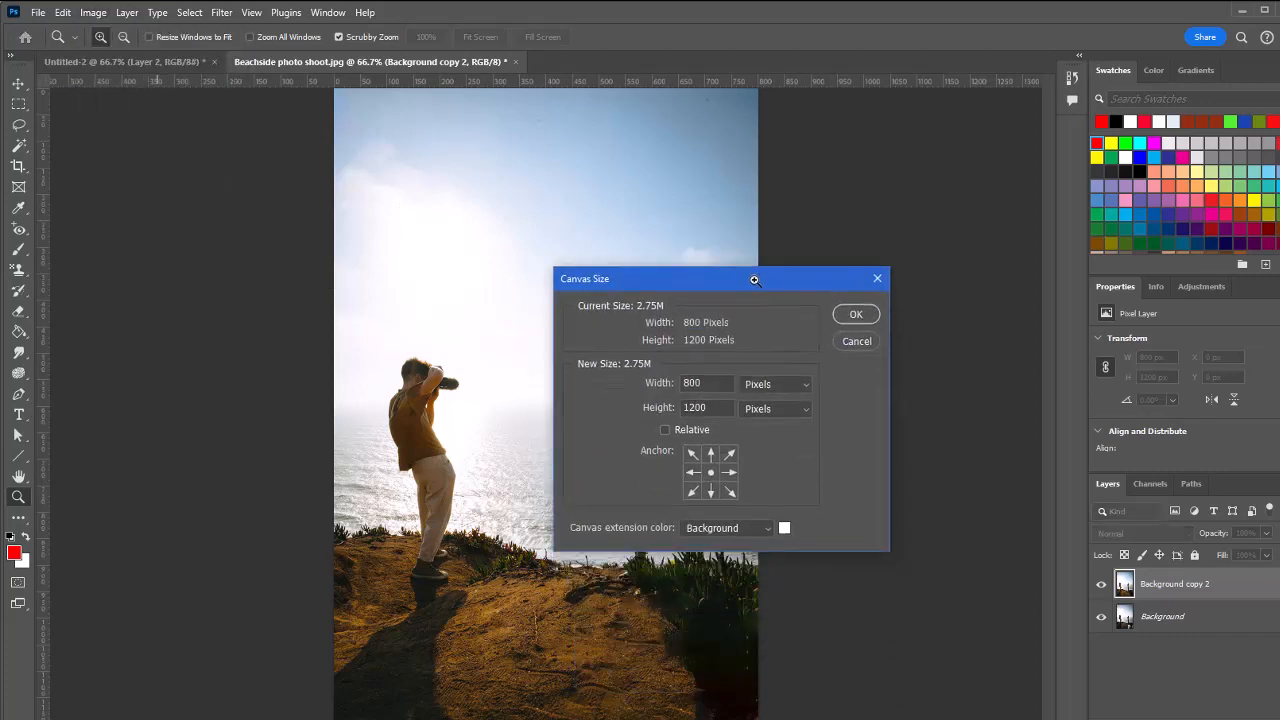
pyautogui.doubleClick(686, 410)
pyautogui.click(703, 405)
pyautogui.write('1')
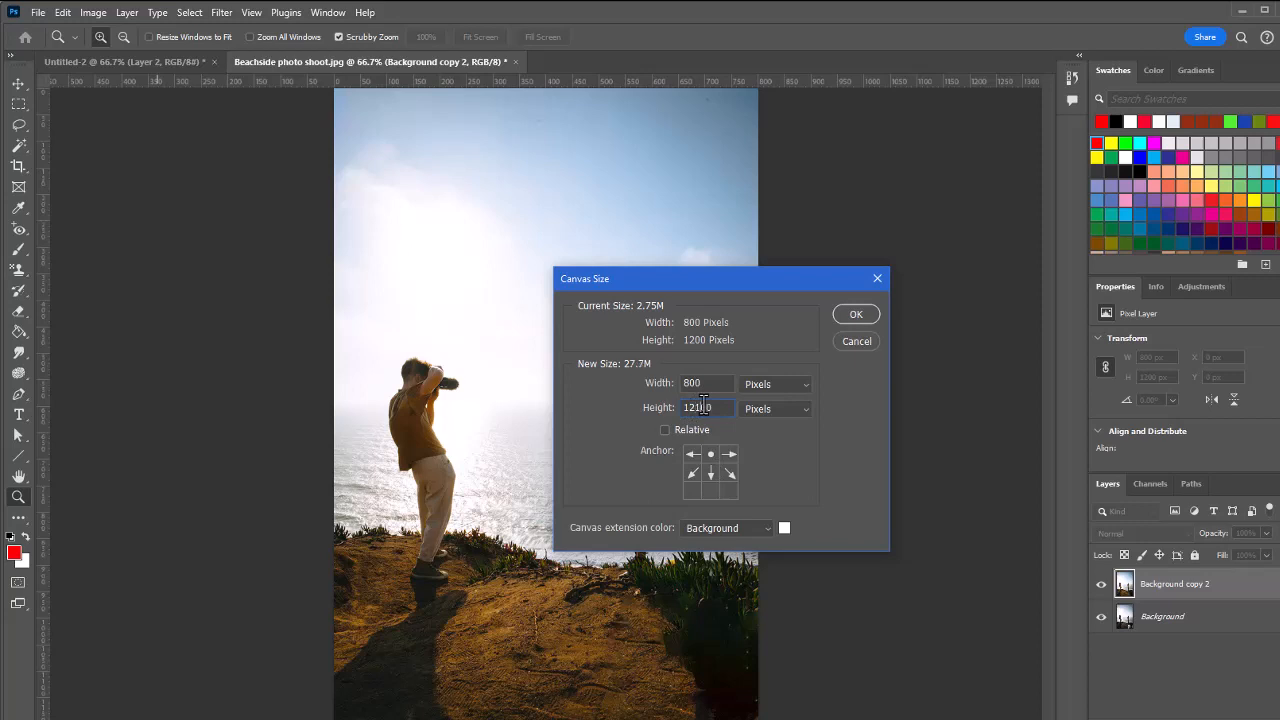
pyautogui.press('BackSpace')
pyautogui.press('BackSpace')
pyautogui.press('BackSpace')
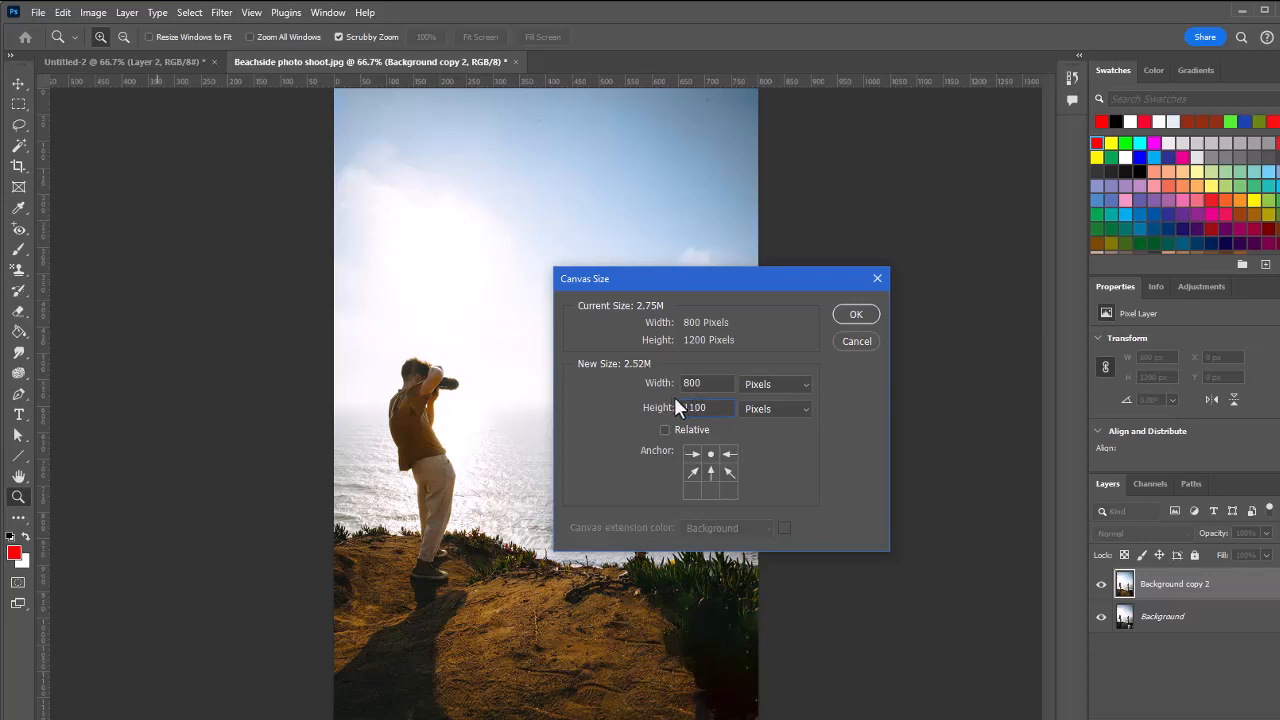
pyautogui.click(854, 313)
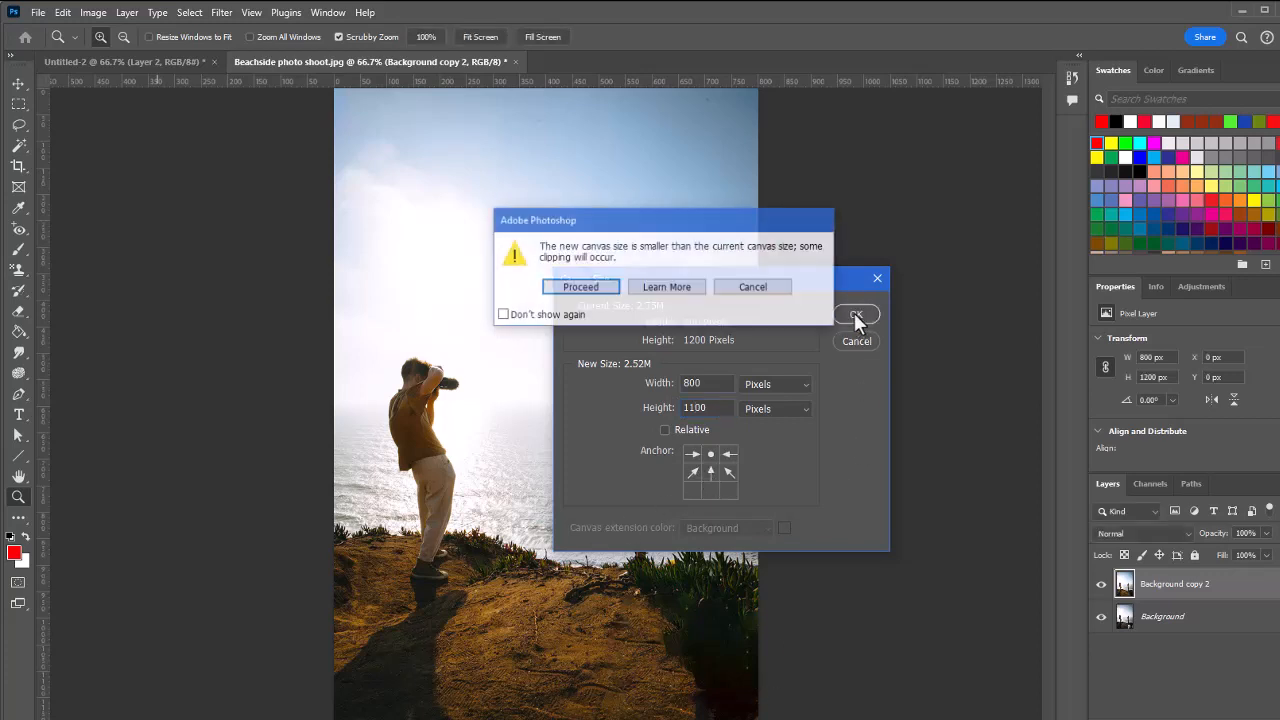
pyautogui.click(580, 287)
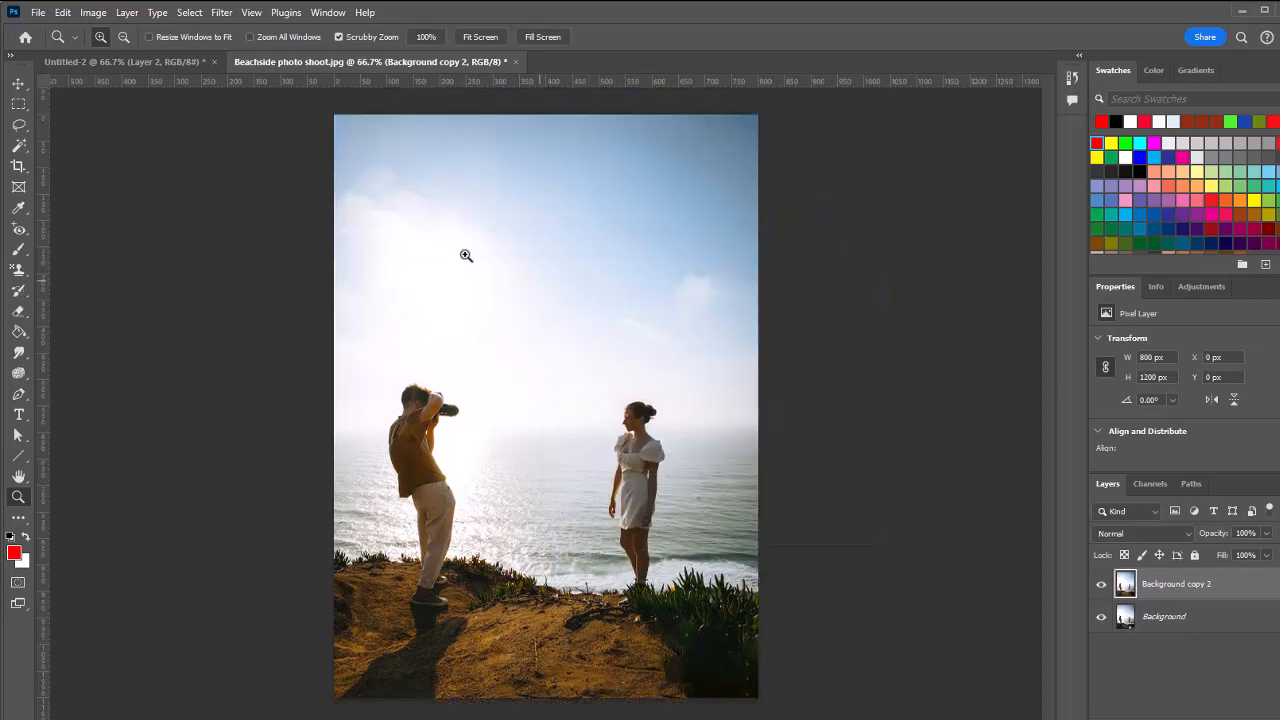
# Reduce the canvas height to 800 pixels with the anchor at bottom centre, accepting the clipping to get a square crop
pyautogui.click(95, 14)
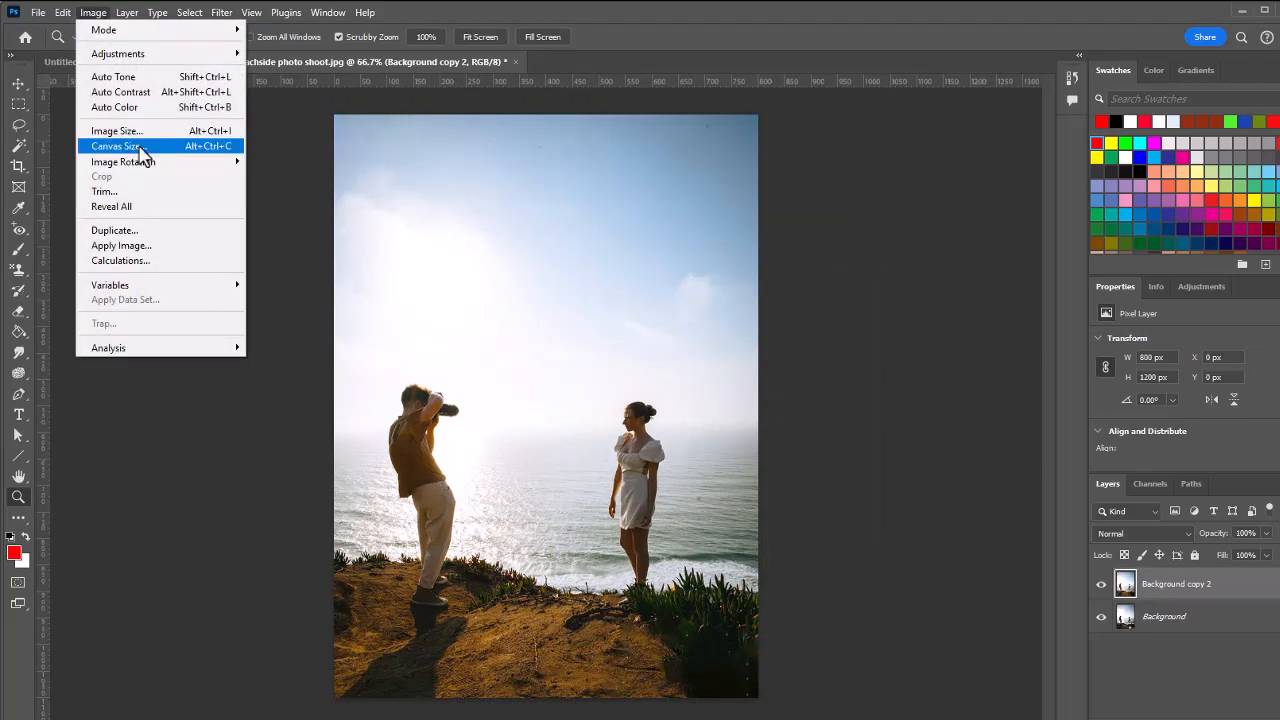
pyautogui.click(137, 148)
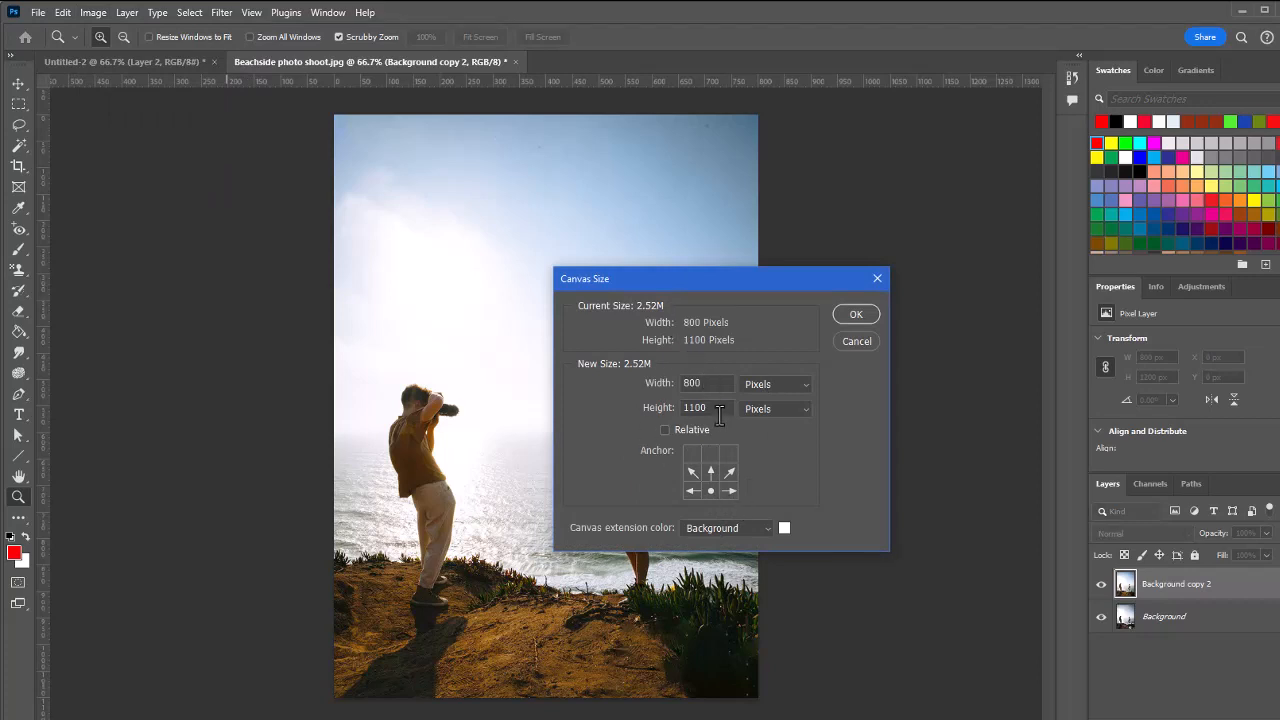
pyautogui.moveTo(716, 408); pyautogui.dragTo(683, 408)
pyautogui.write('800')
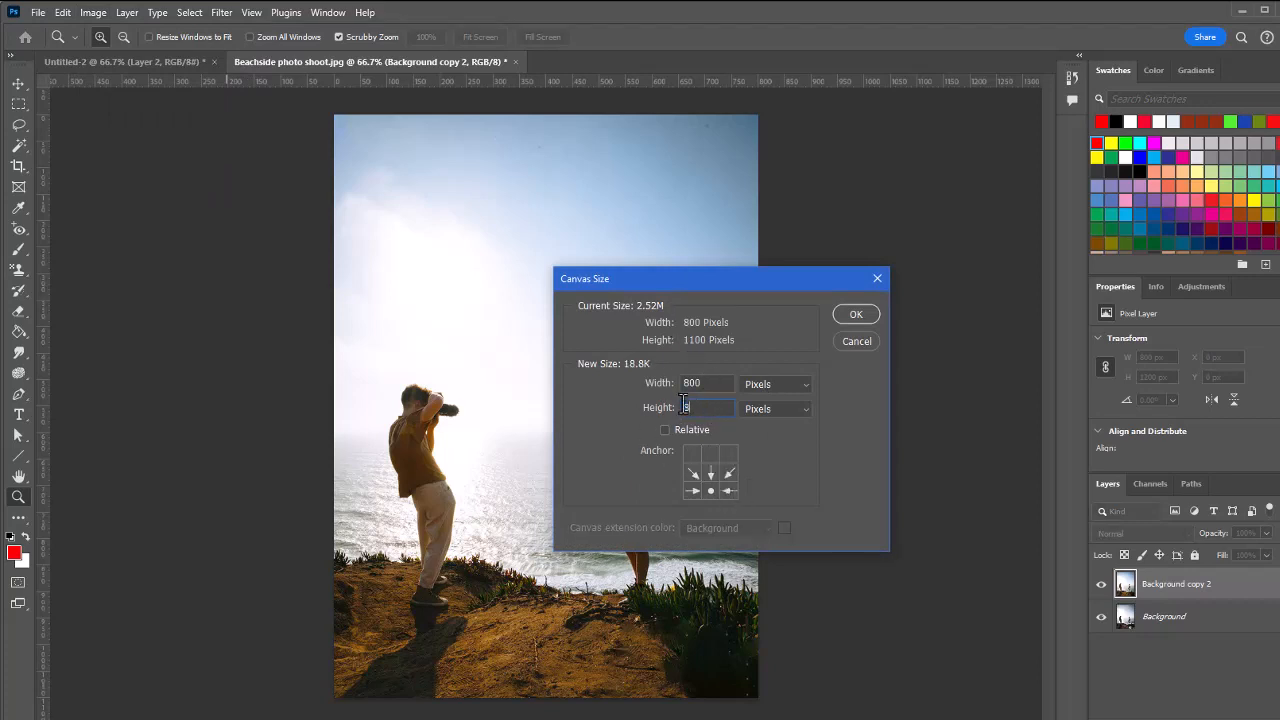
pyautogui.click(854, 314)
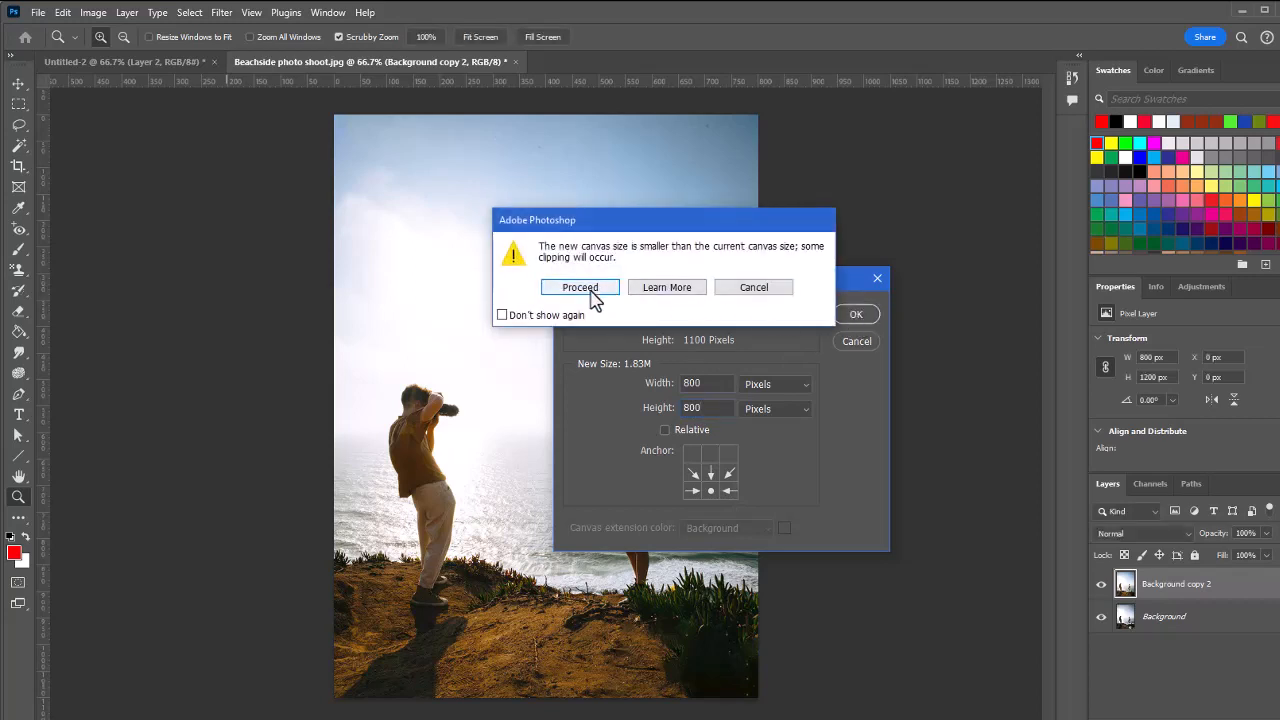
pyautogui.click(590, 292)
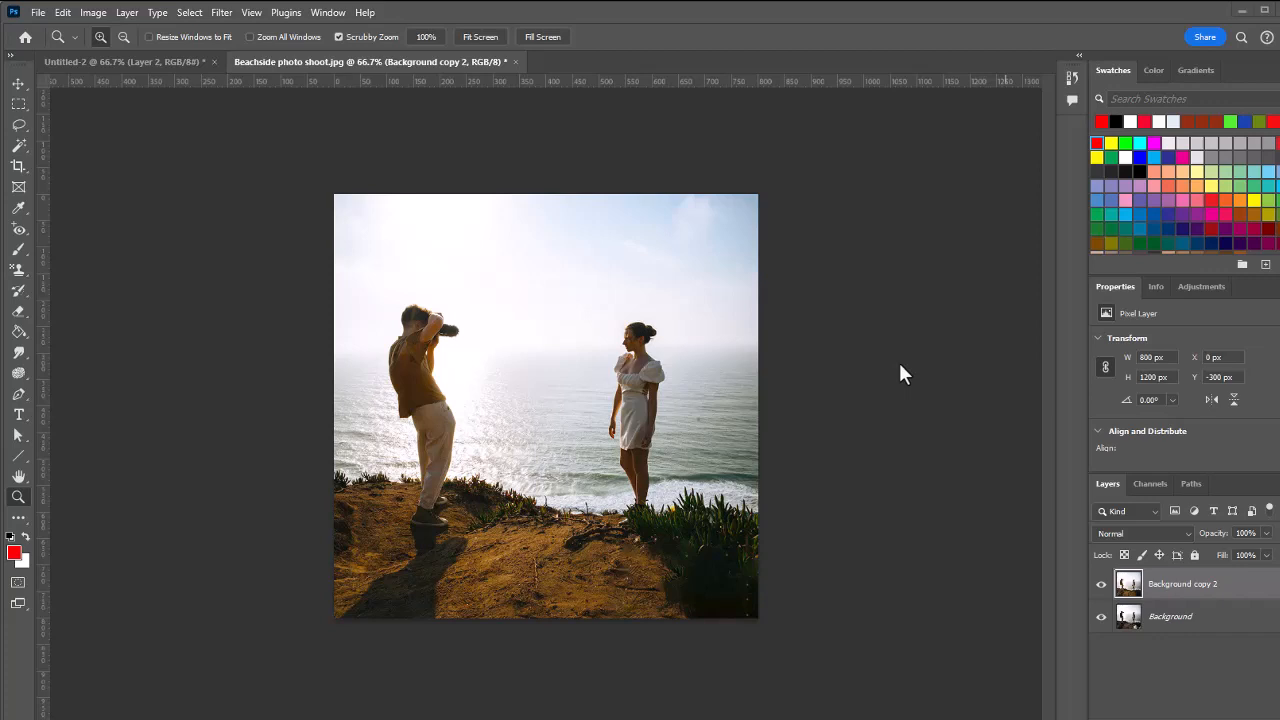
# Apply a Hue/Saturation adjustment to the Background copy 2 layer with lightness raised to +6
pyautogui.click(93, 12)
pyautogui.moveTo(118, 55)
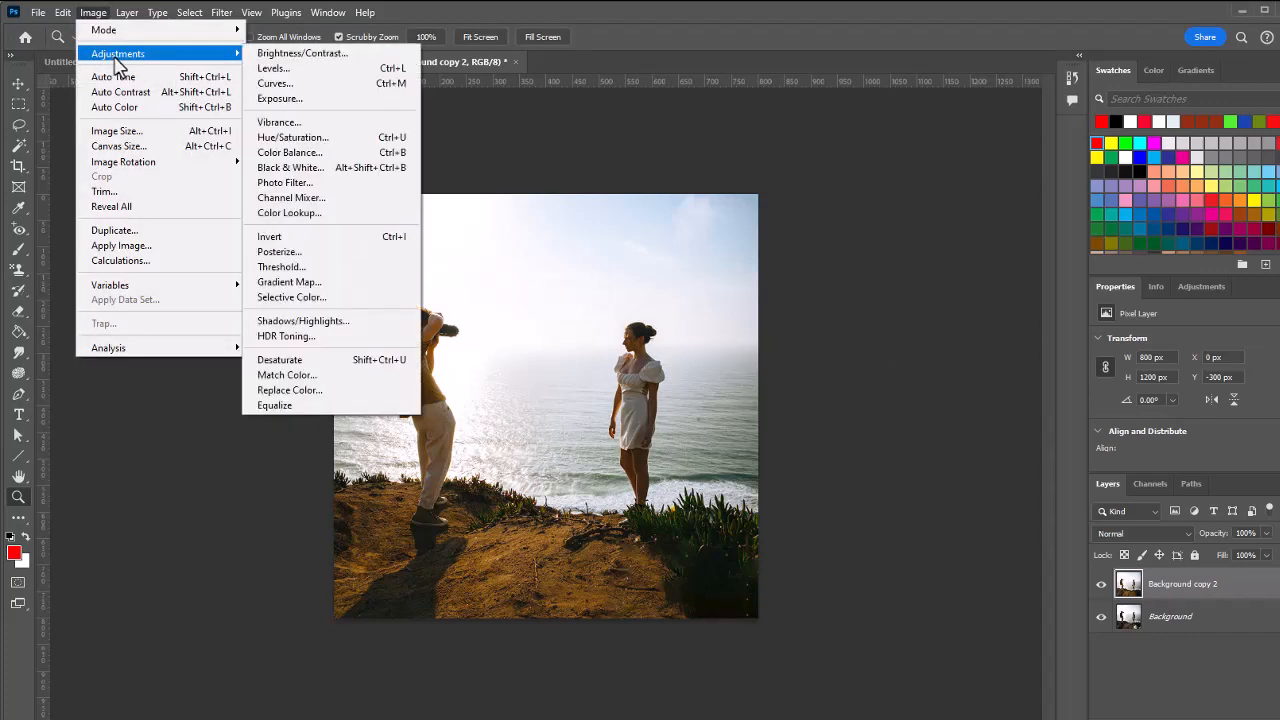
pyautogui.click(296, 142)
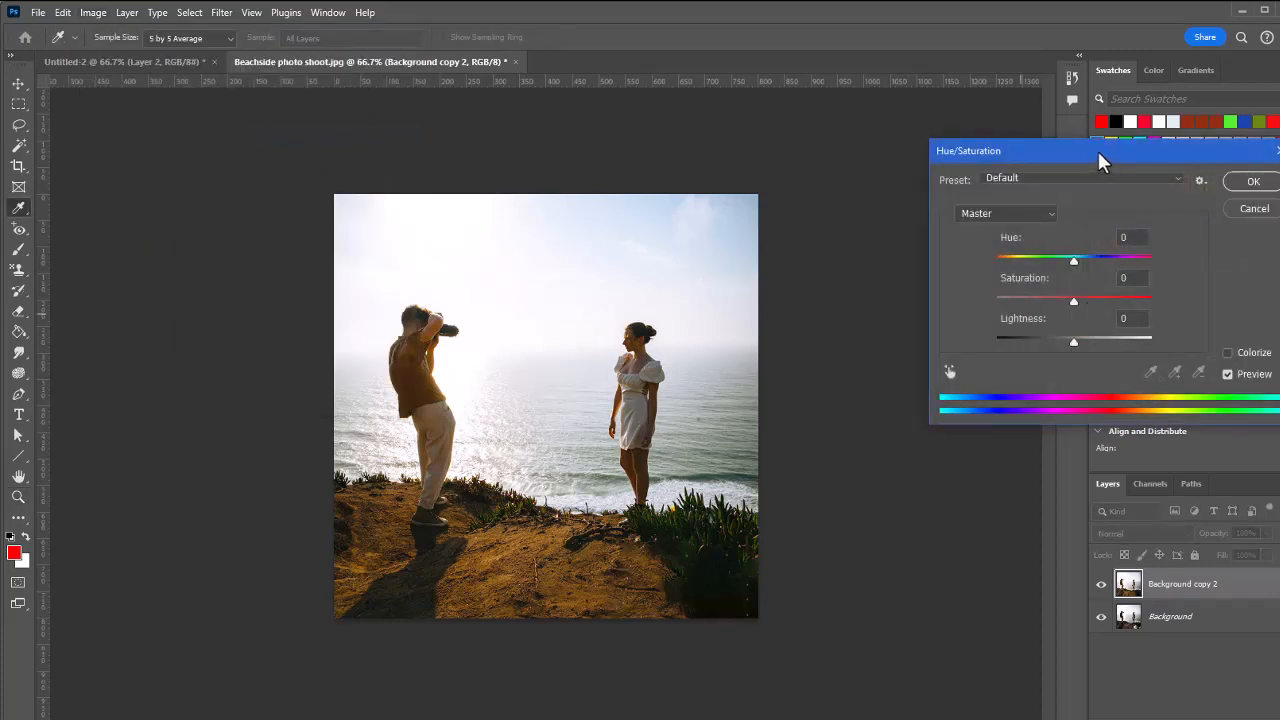
pyautogui.moveTo(1102, 153); pyautogui.dragTo(839, 137)
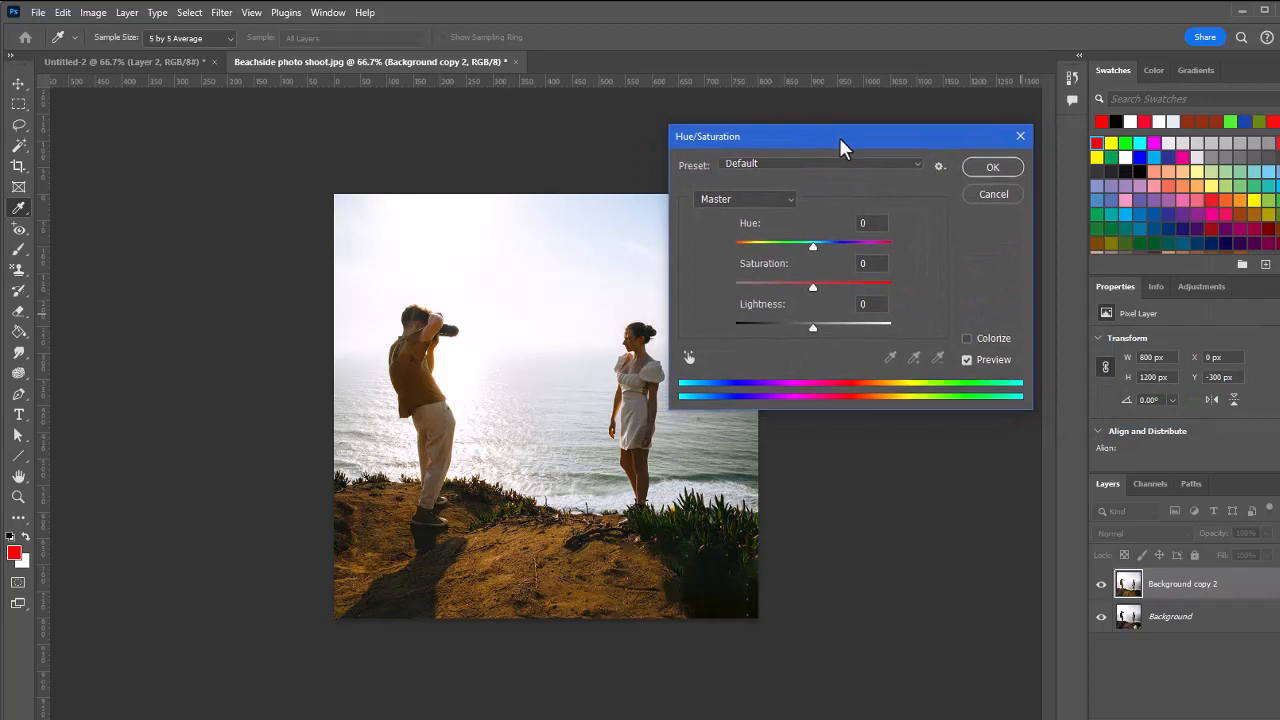
pyautogui.moveTo(813, 326); pyautogui.dragTo(818, 329)
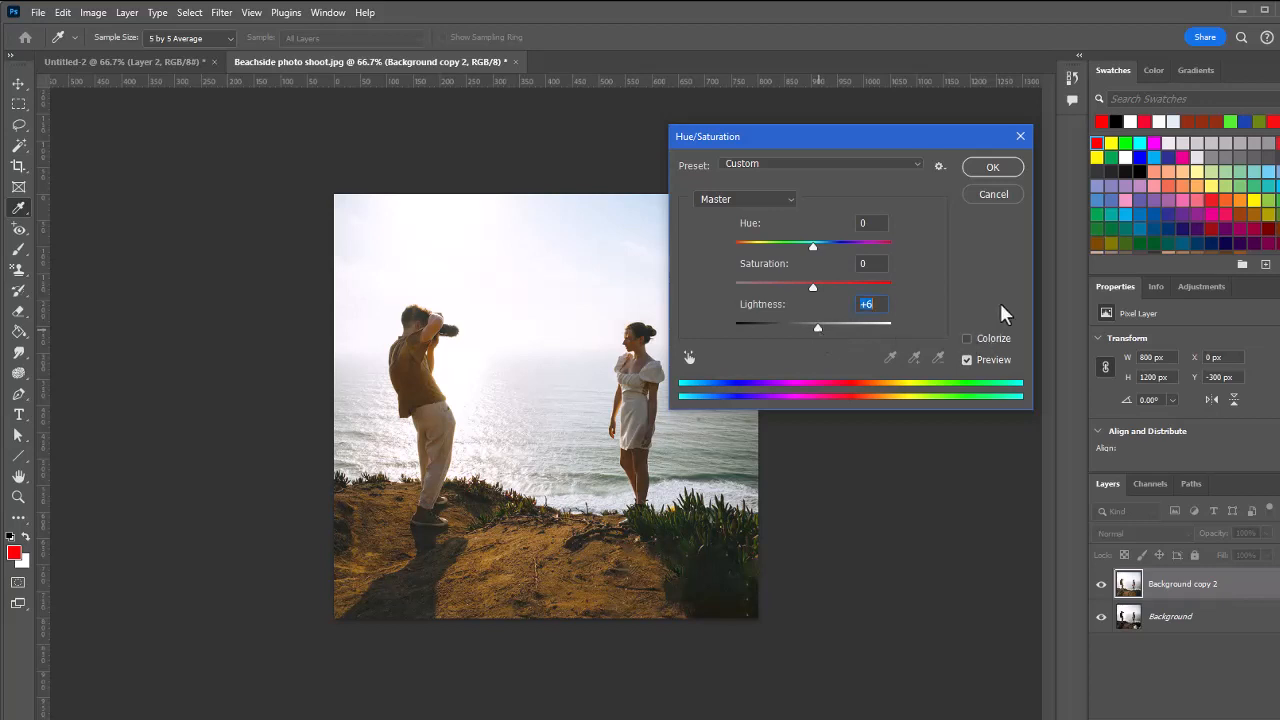
pyautogui.click(994, 165)
pyautogui.press('z')
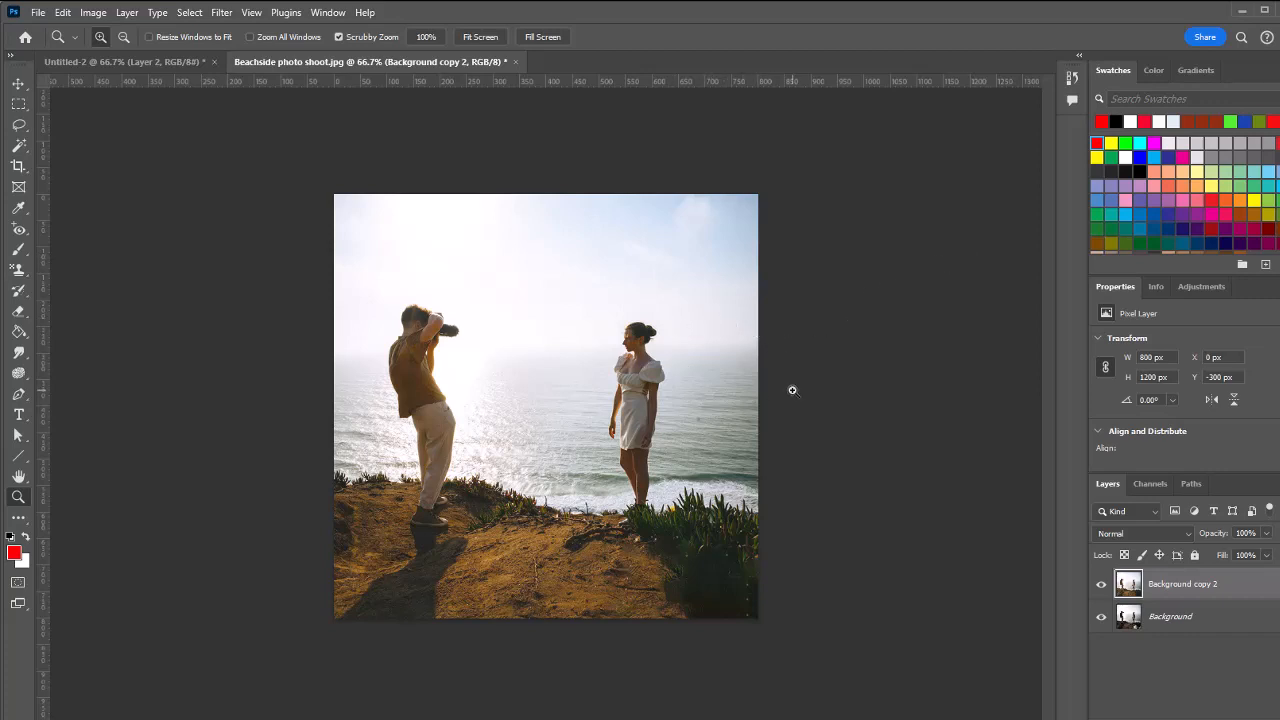
# Save the layered document as a PSD in the Week 2 folder, named "B02 Beachside Photo Shoot" followed by the author's surname
pyautogui.click(38, 13)
pyautogui.click(108, 204)
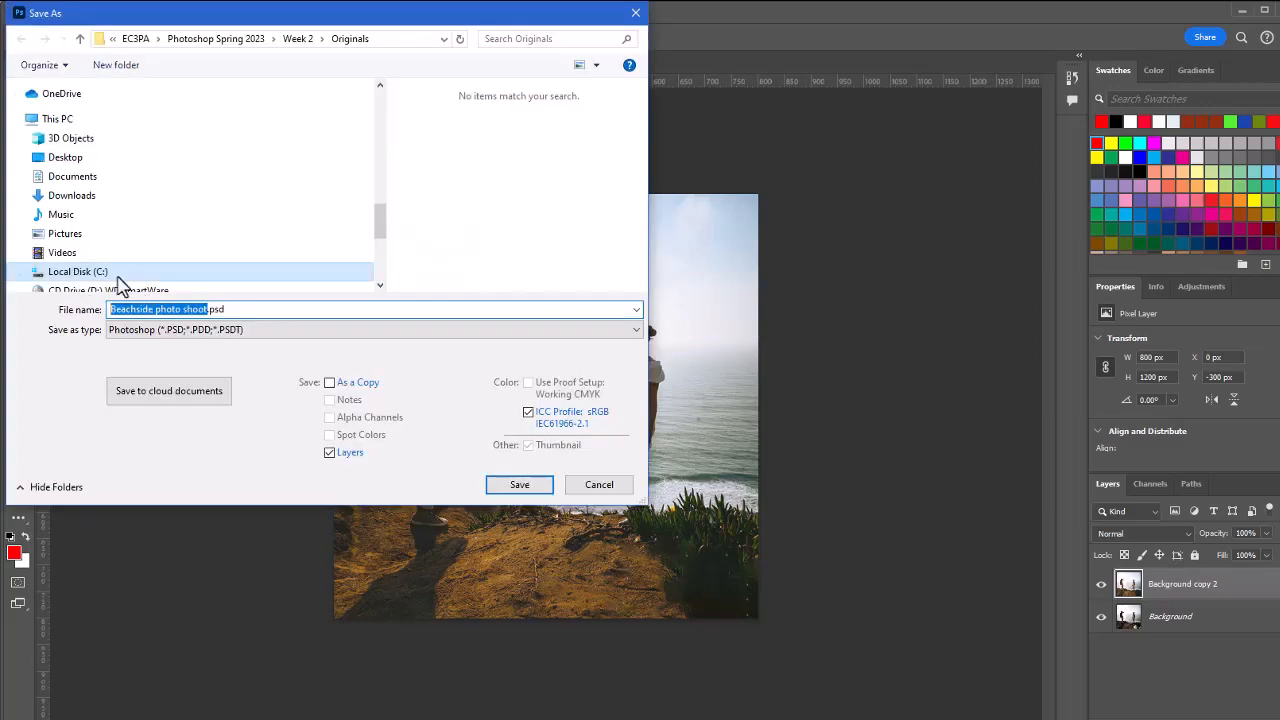
pyautogui.write('B')
pyautogui.write('2_')
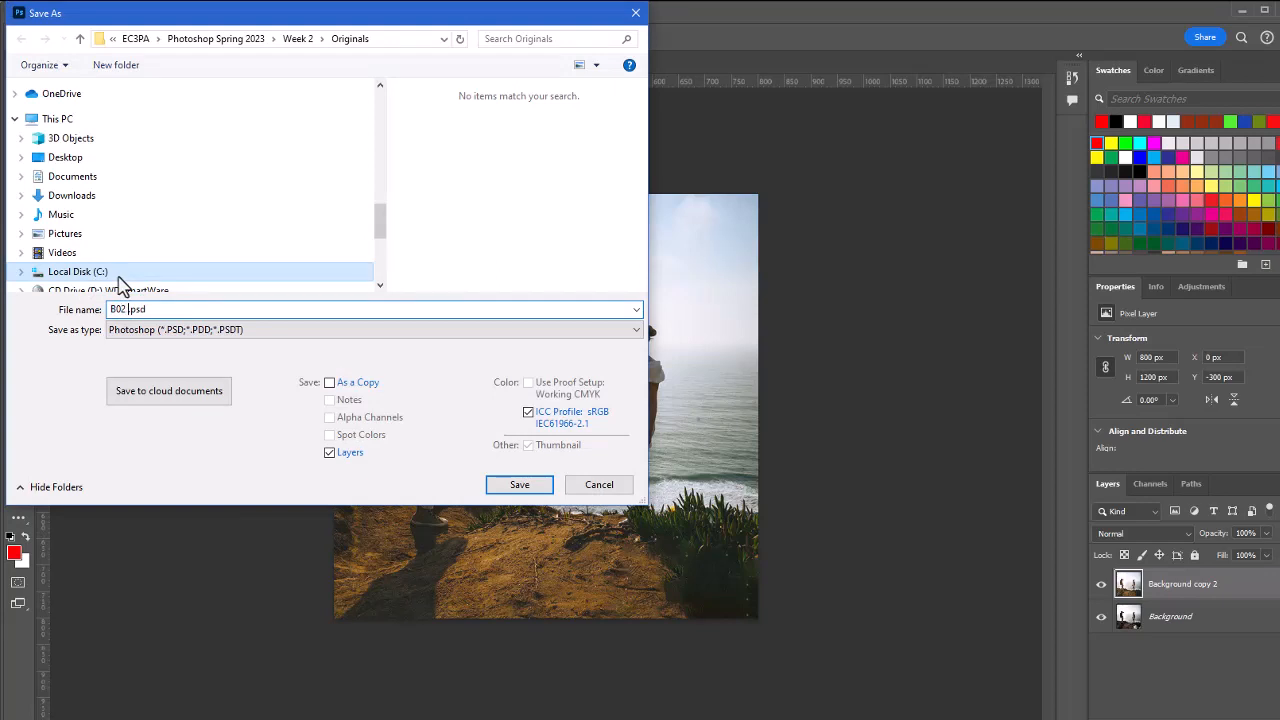
pyautogui.write('Beachside Photo Shoot Hus')
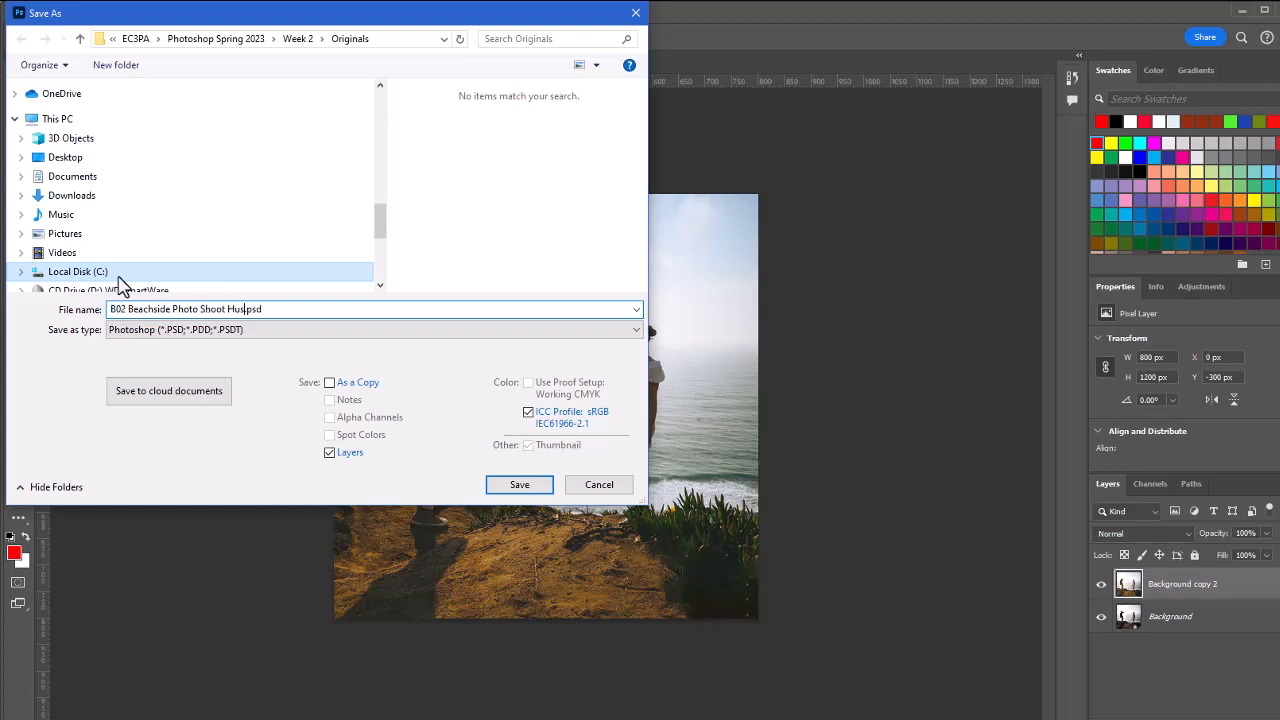
pyautogui.write('tedde')
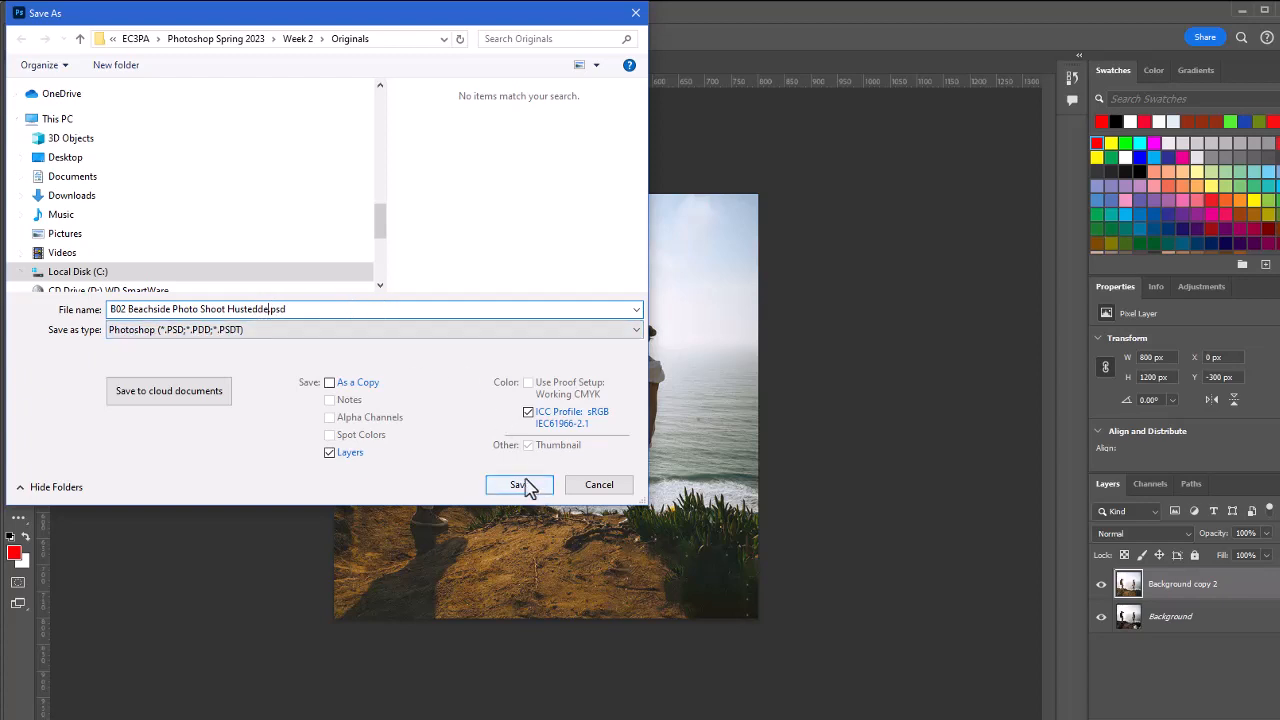
pyautogui.click(297, 42)
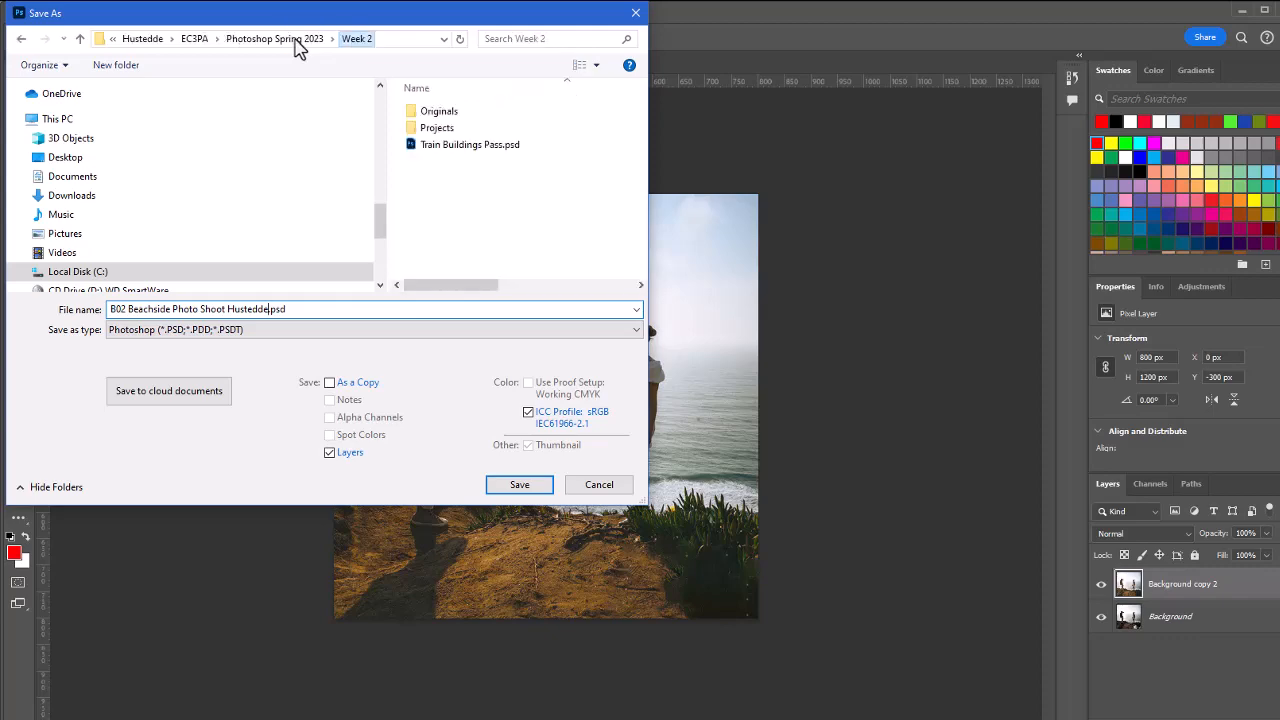
pyautogui.click(530, 486)
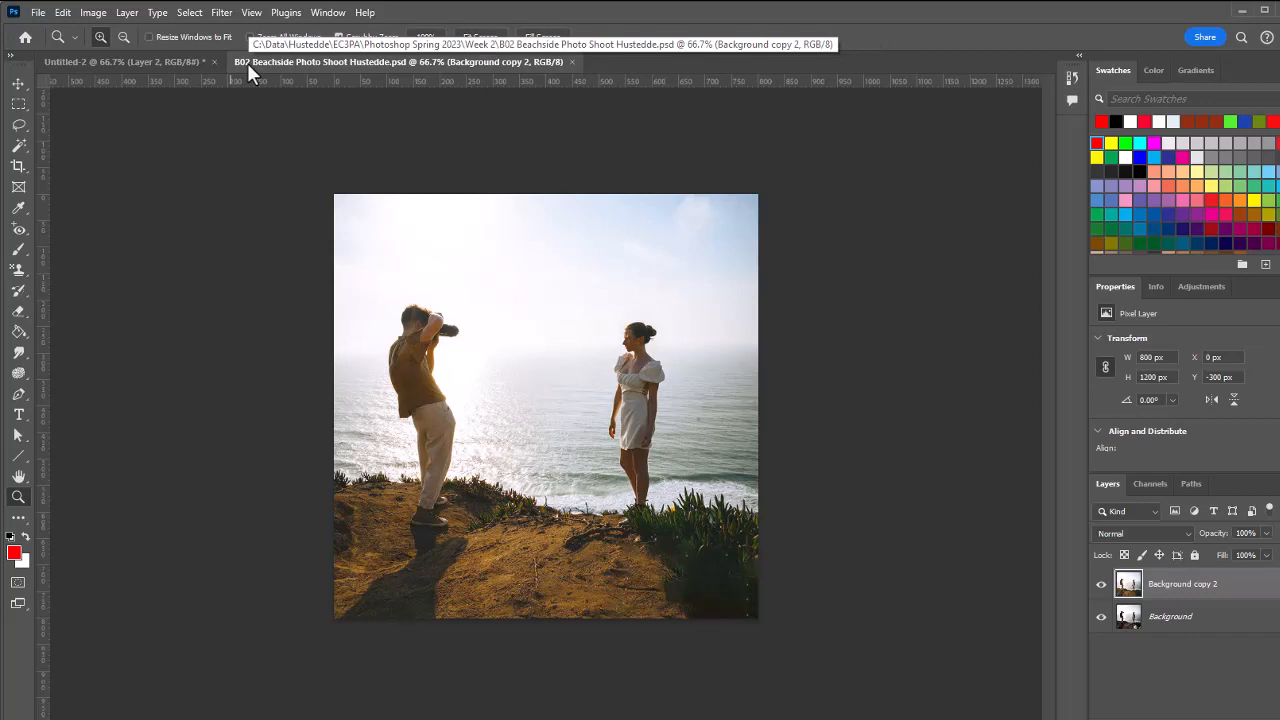
# Save a PNG copy under the same file name in the Week 2 folder, using the medium file size option
pyautogui.click(38, 13)
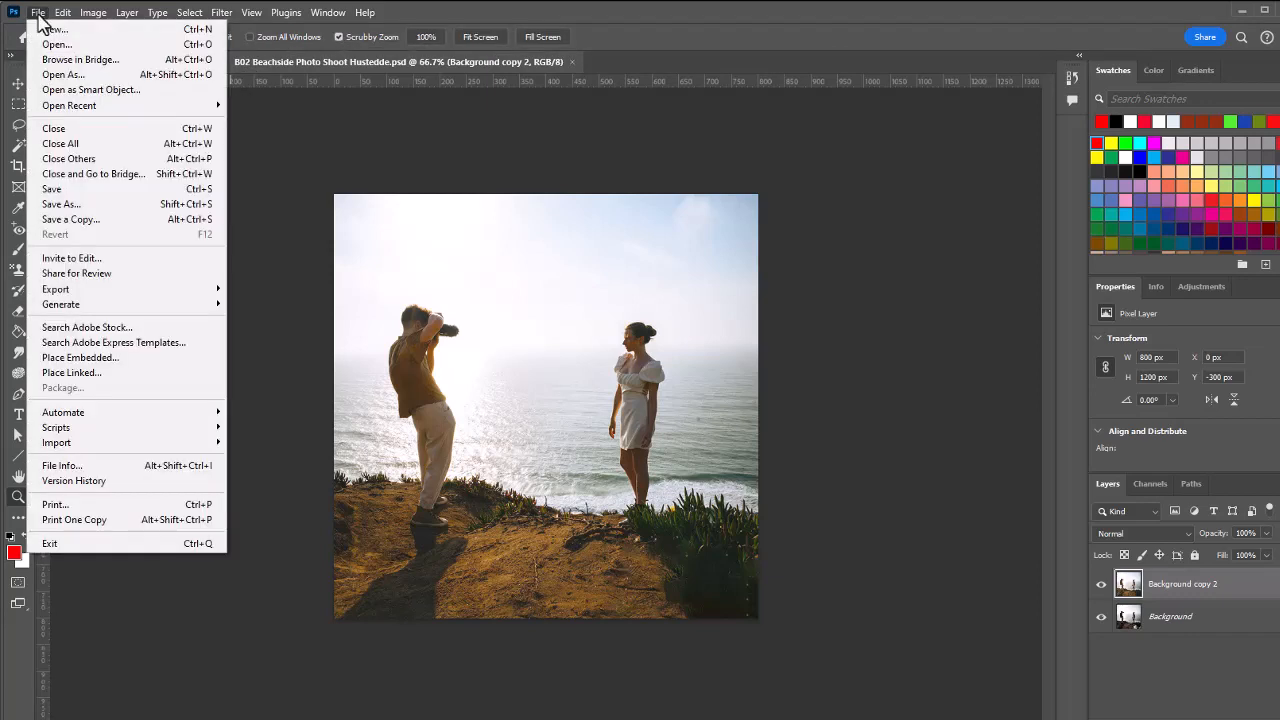
pyautogui.click(91, 207)
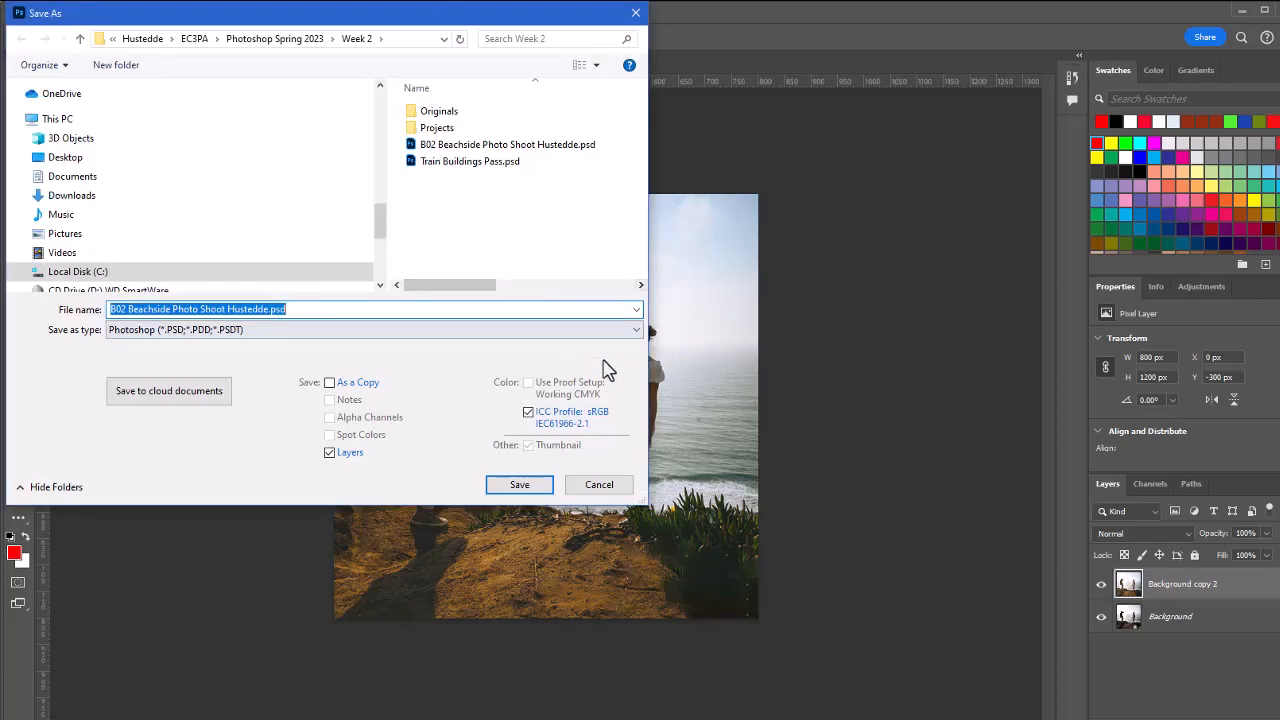
pyautogui.click(636, 331)
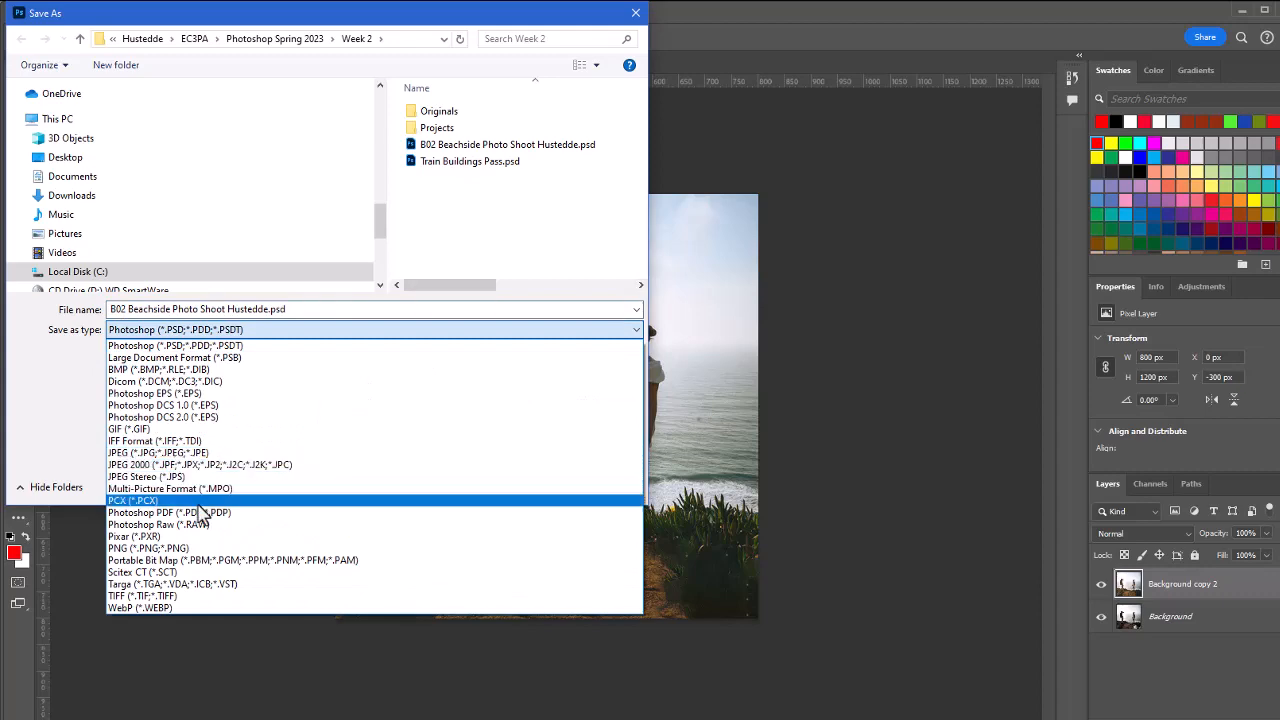
pyautogui.click(205, 546)
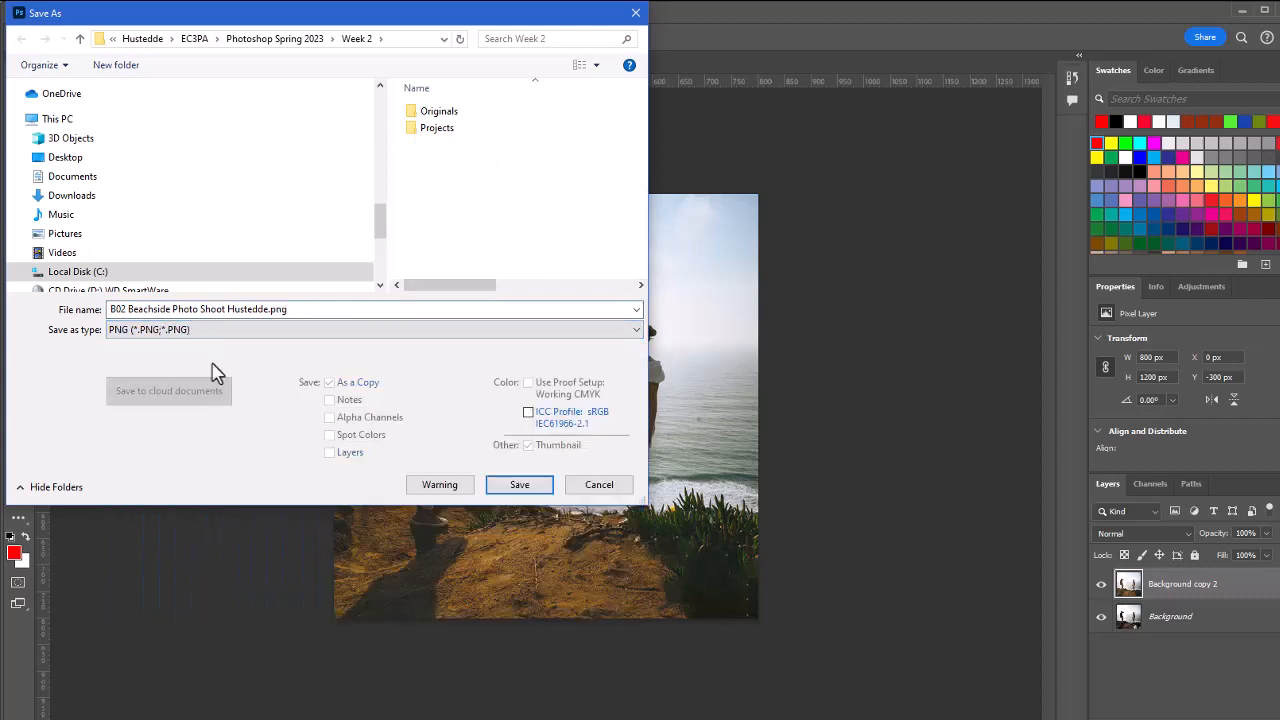
pyautogui.click(520, 485)
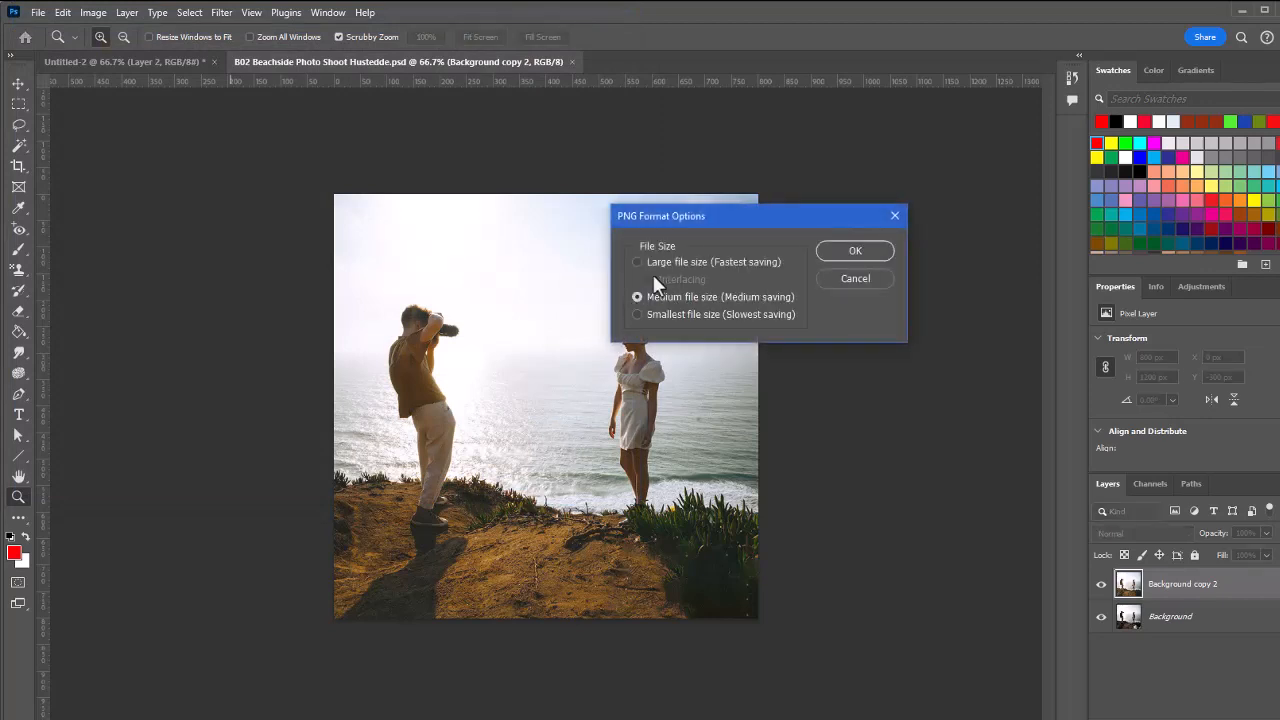
pyautogui.click(867, 254)
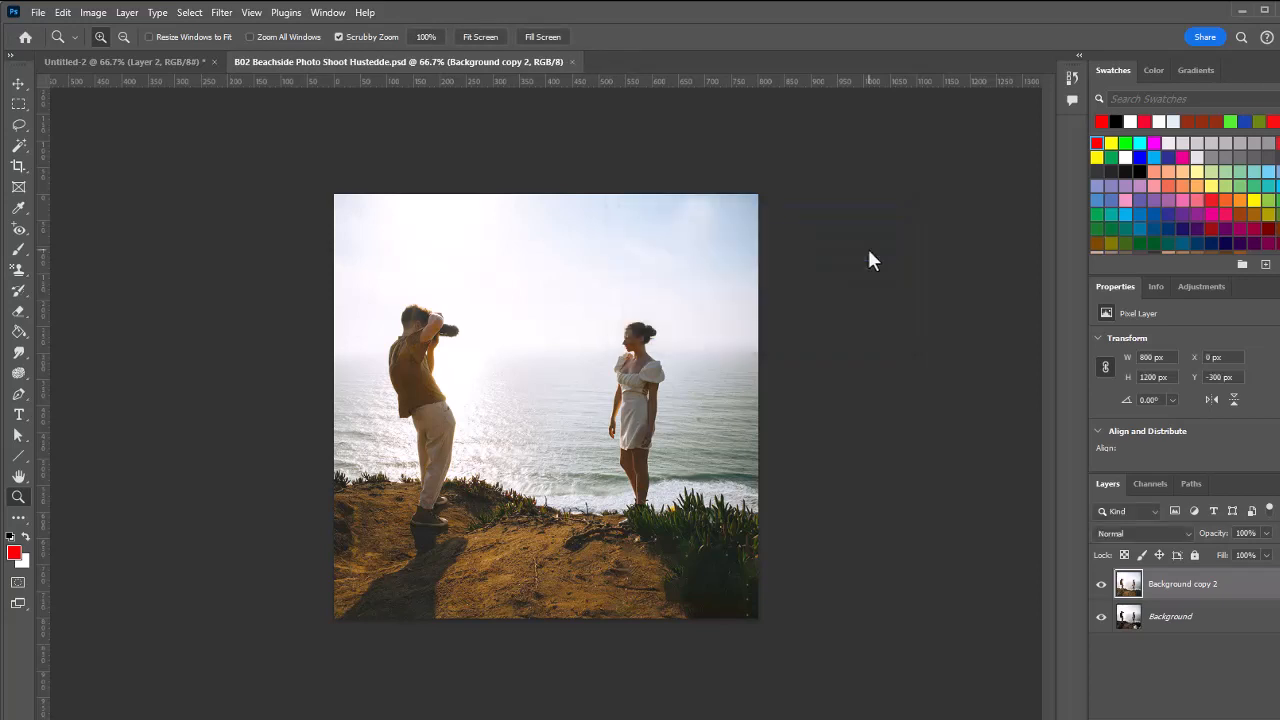